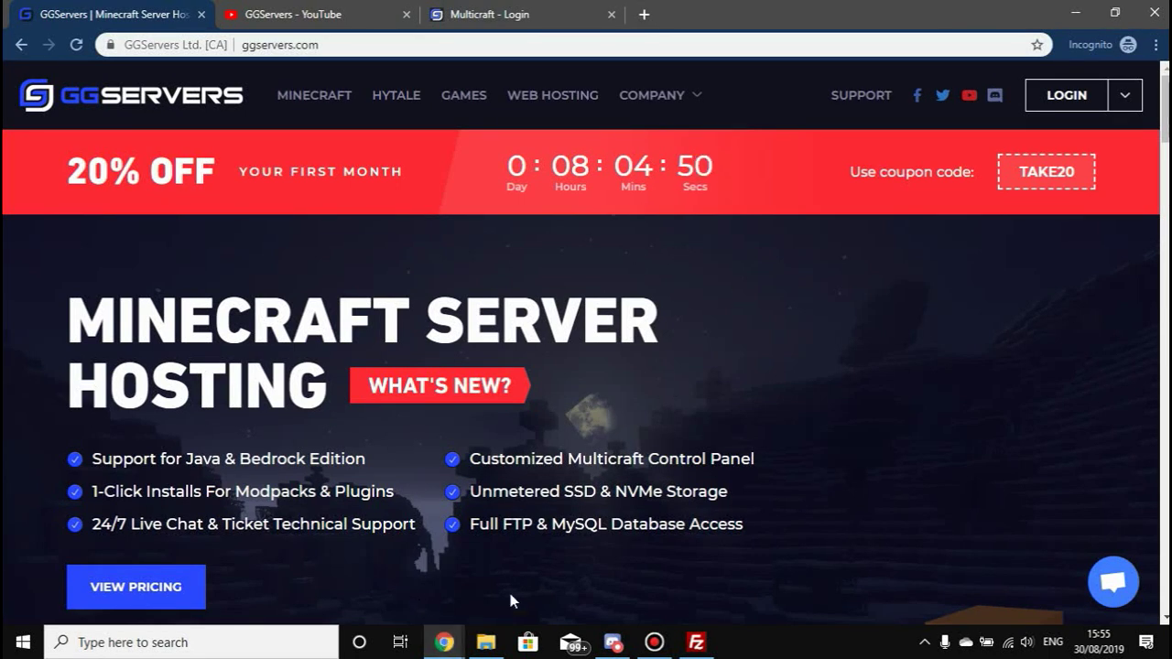
# Step: Dismiss the login options menu and bring the Multicraft console window forward
pyautogui.click(1123, 103)
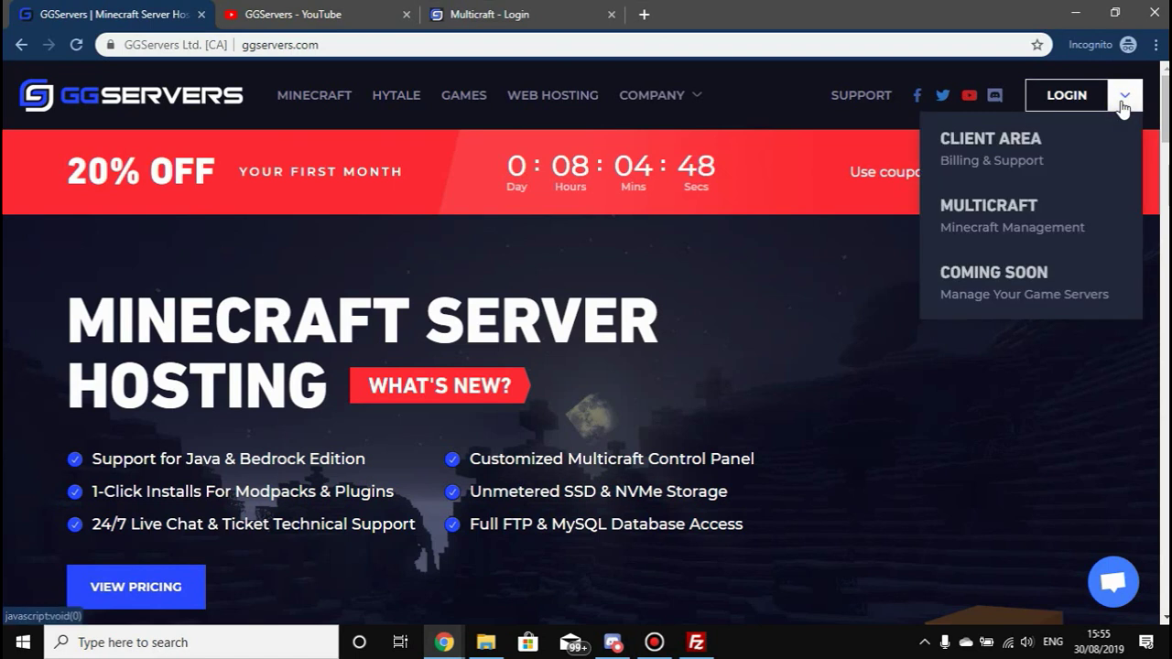
pyautogui.click(708, 314)
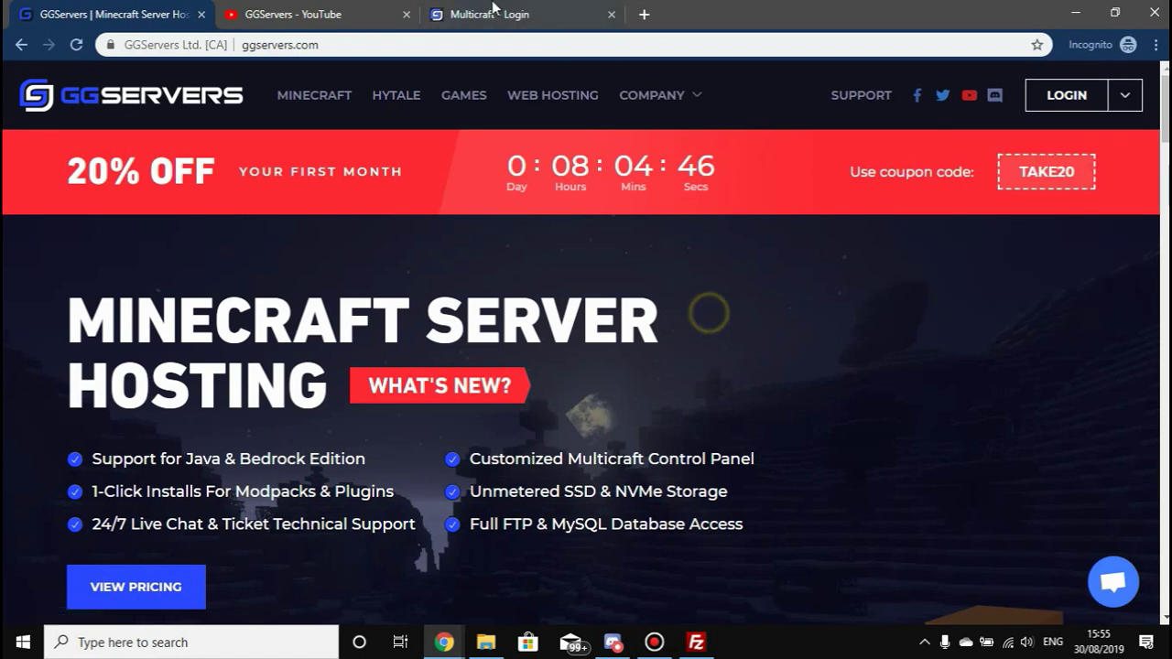
pyautogui.click(492, 11)
pyautogui.click(689, 543)
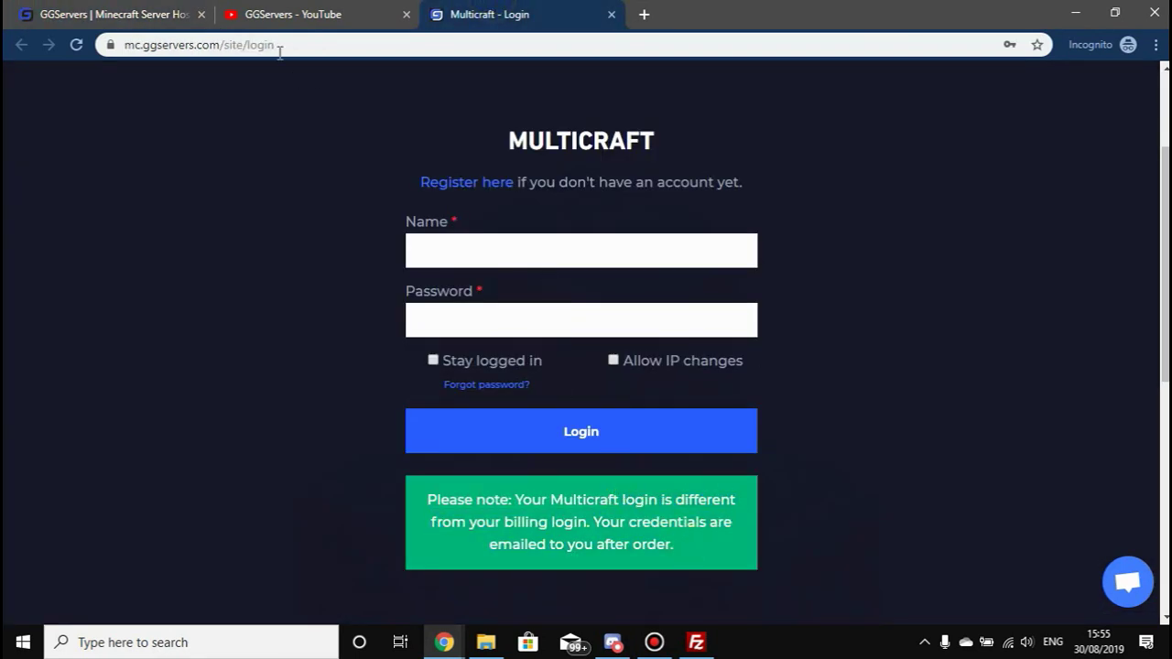
pyautogui.hotkey('ctrl', 'Tab')
pyautogui.moveTo(443, 642)
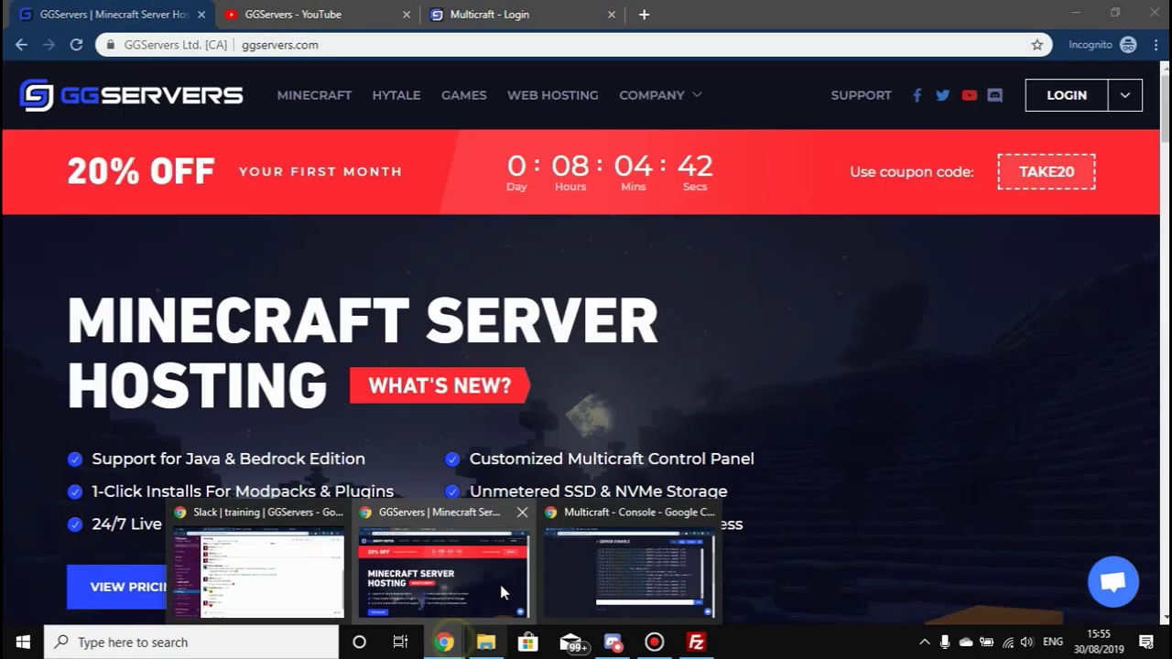
pyautogui.click(611, 573)
pyautogui.scroll(3, 178, 196)
# Step: Open the server page from the Back link in a new tab and switch to it
pyautogui.rightClick(168, 243)
pyautogui.click(190, 246)
pyautogui.click(283, 13)
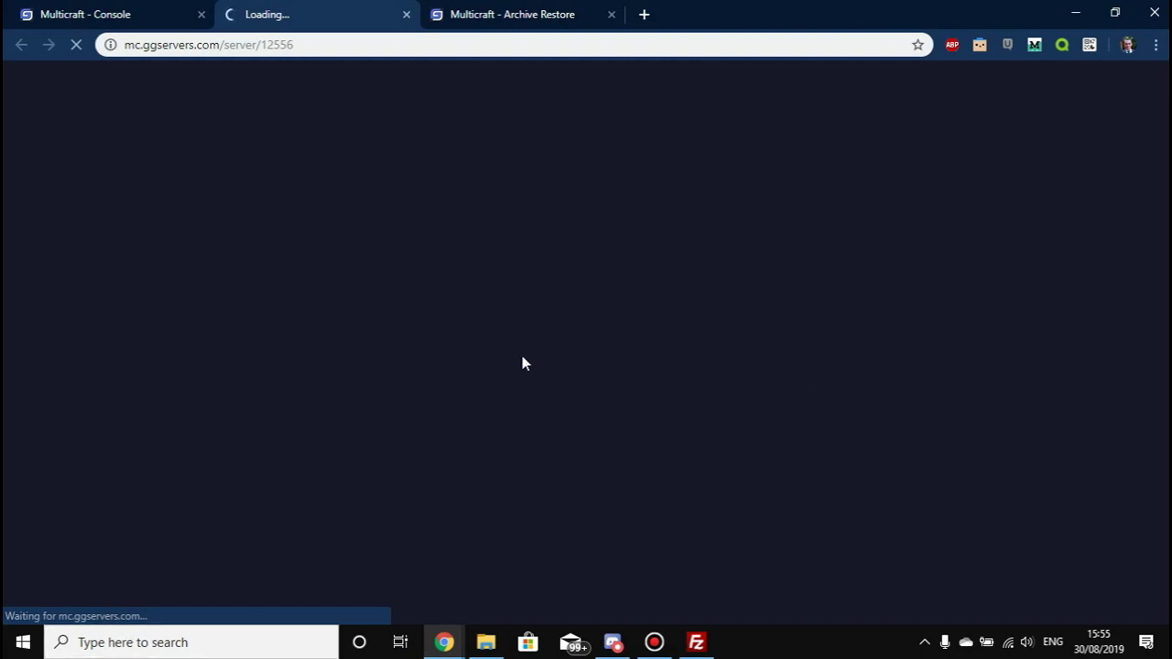
pyautogui.click(504, 15)
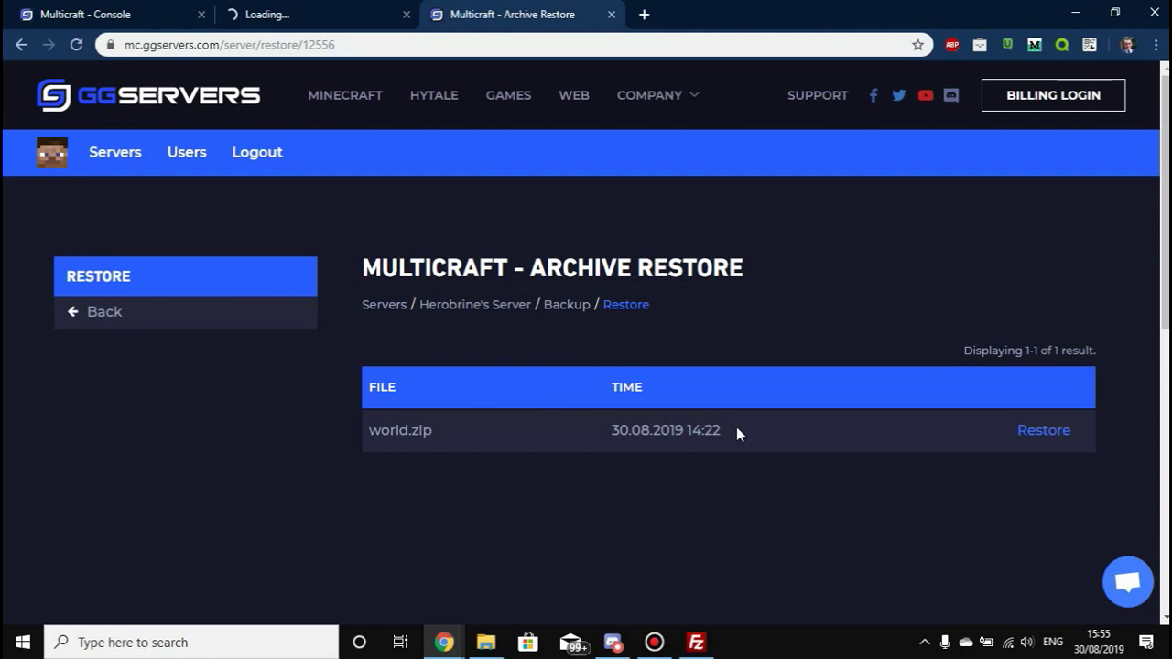
pyautogui.click(261, 14)
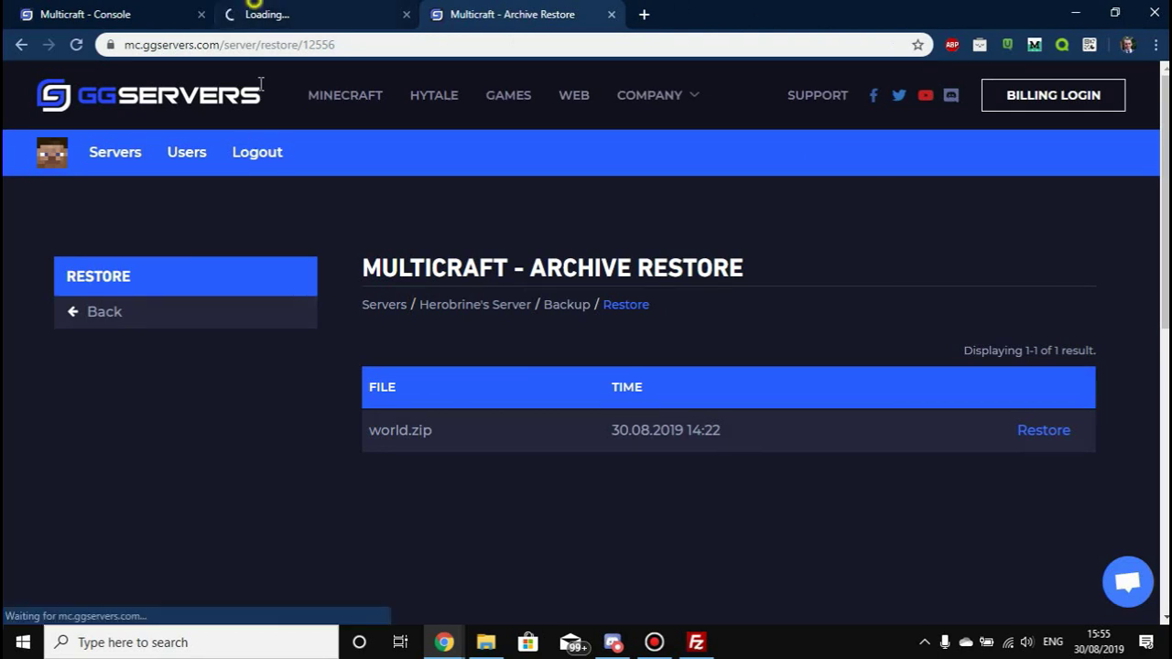
pyautogui.click(115, 15)
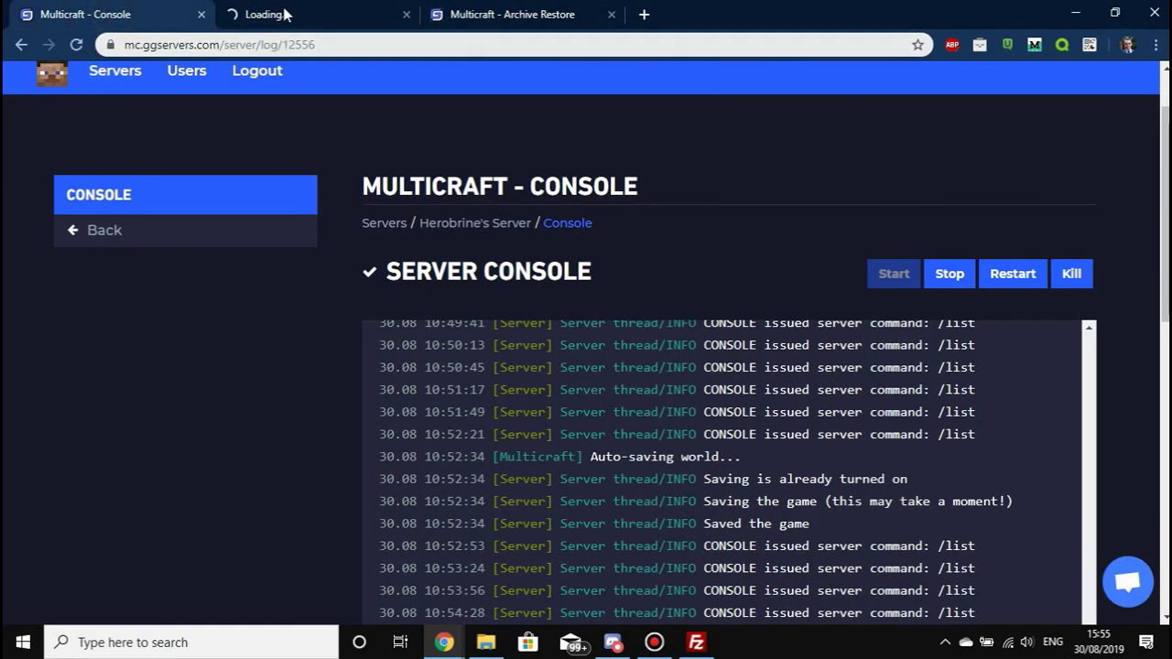
pyautogui.click(286, 14)
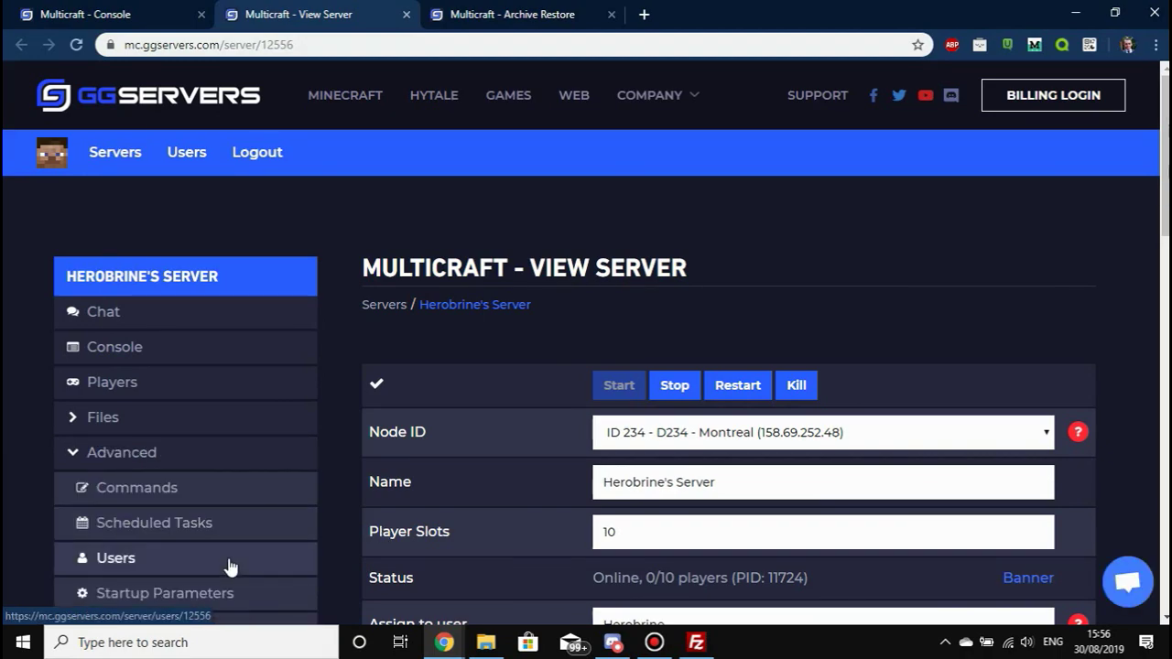
# Step: Select world_the_end and refresh the remote directory listing
pyautogui.scroll(-2, 230, 563)
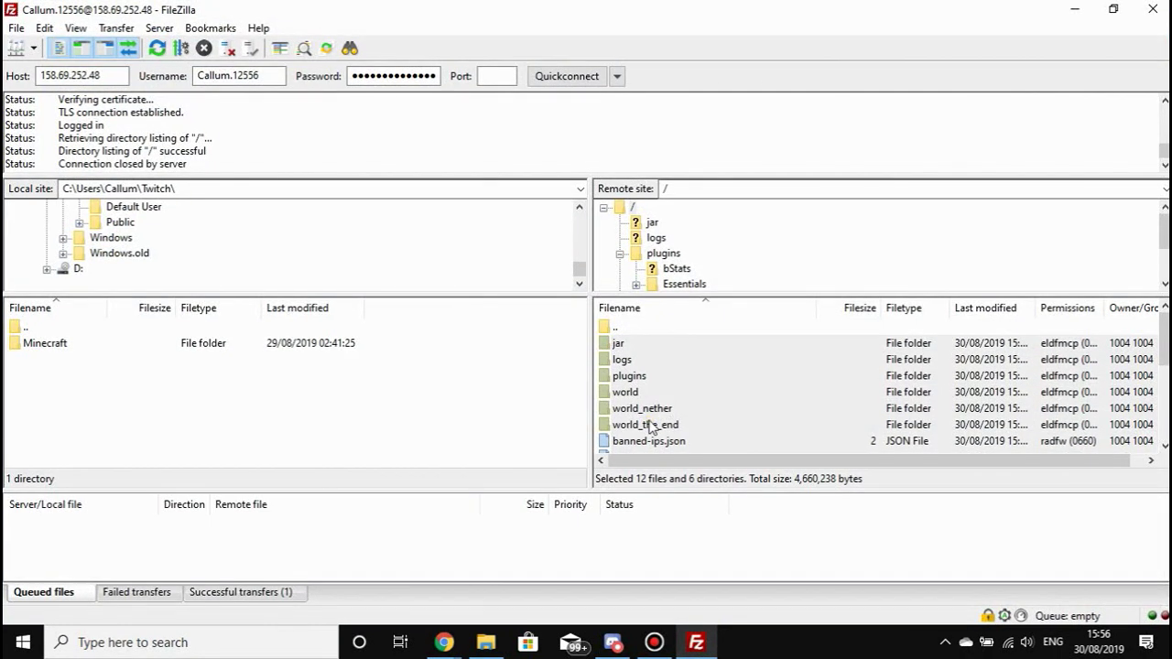
pyautogui.click(650, 427)
pyautogui.scroll(-3, 688, 398)
pyautogui.scroll(3, 689, 398)
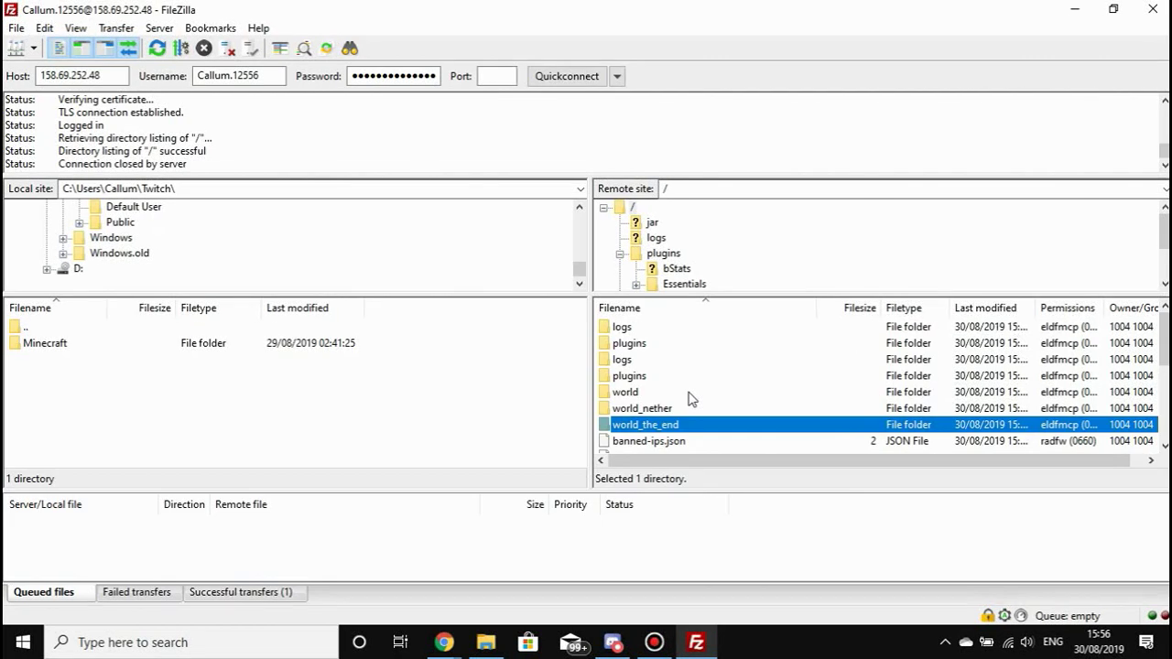
pyautogui.scroll(-3, 691, 398)
pyautogui.rightClick(654, 454)
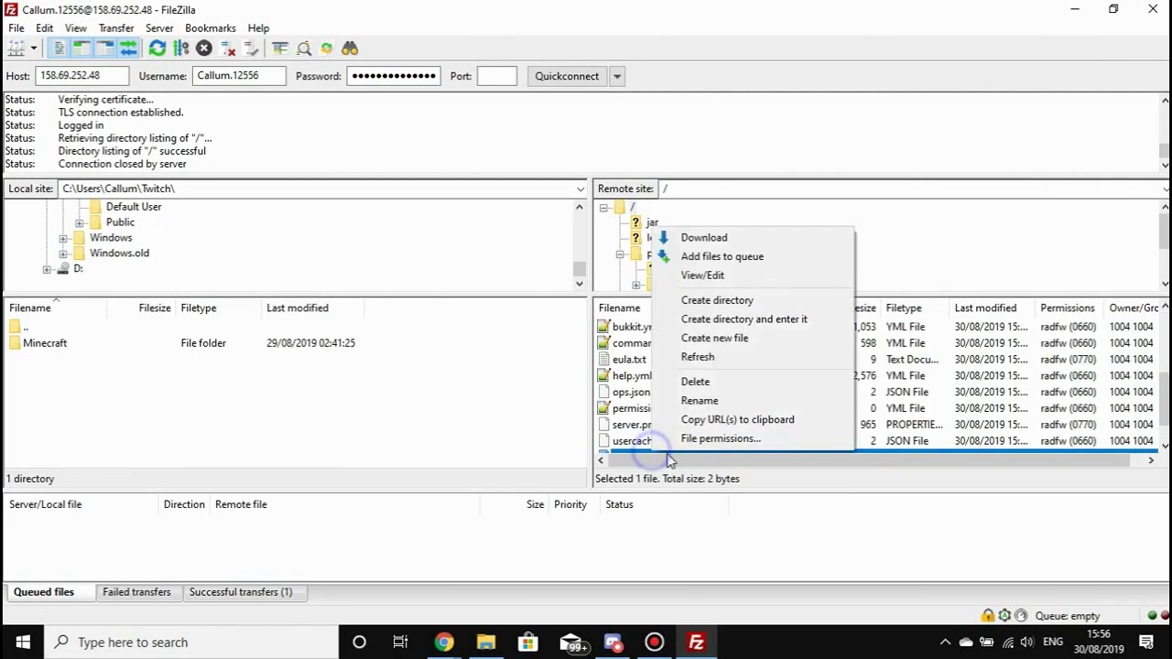
pyautogui.click(698, 357)
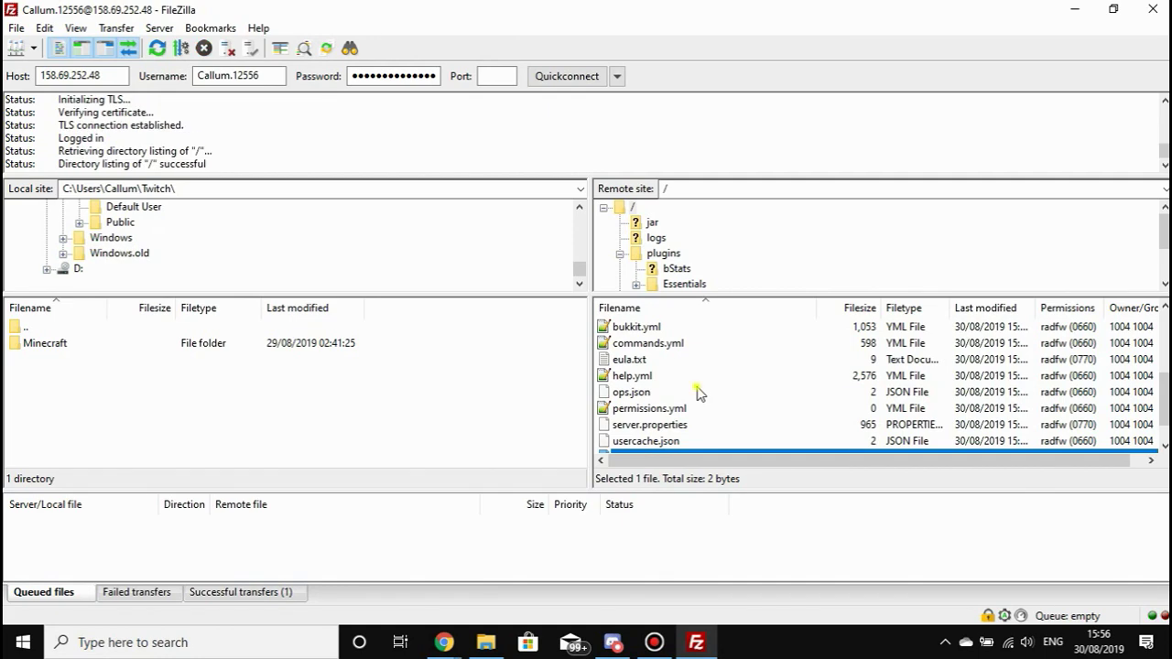
# Step: Return to the browser window showing Herobrine's Server overview
pyautogui.scroll(3, 689, 421)
pyautogui.scroll(-3, 693, 358)
pyautogui.scroll(3, 635, 419)
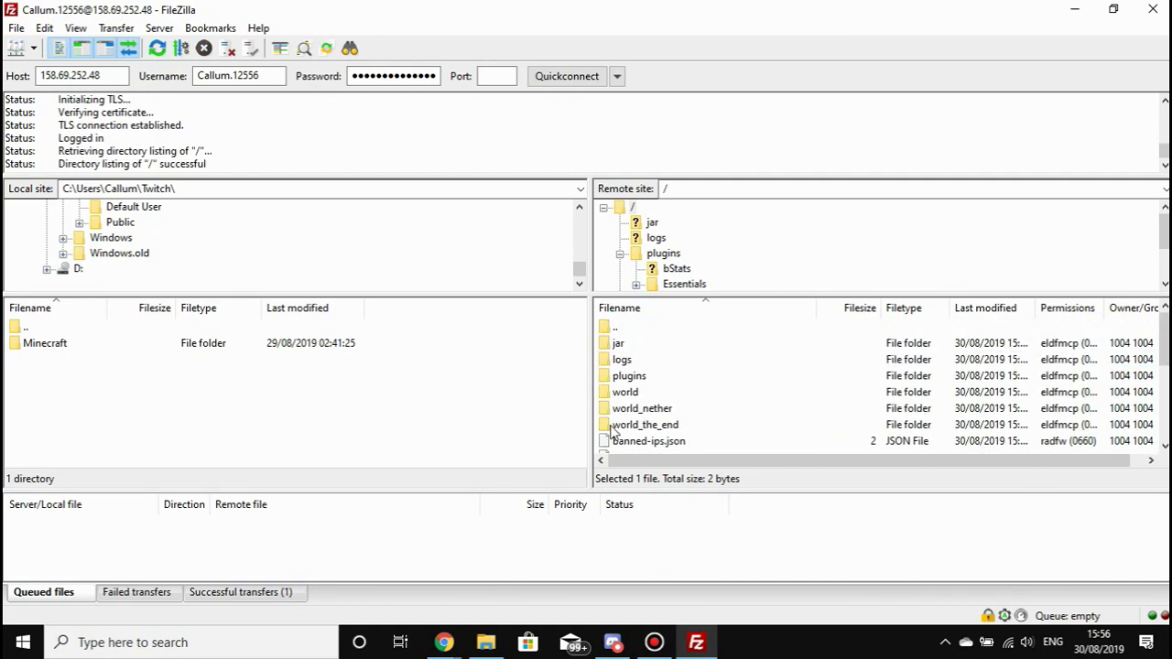
pyautogui.click(449, 644)
pyautogui.click(576, 554)
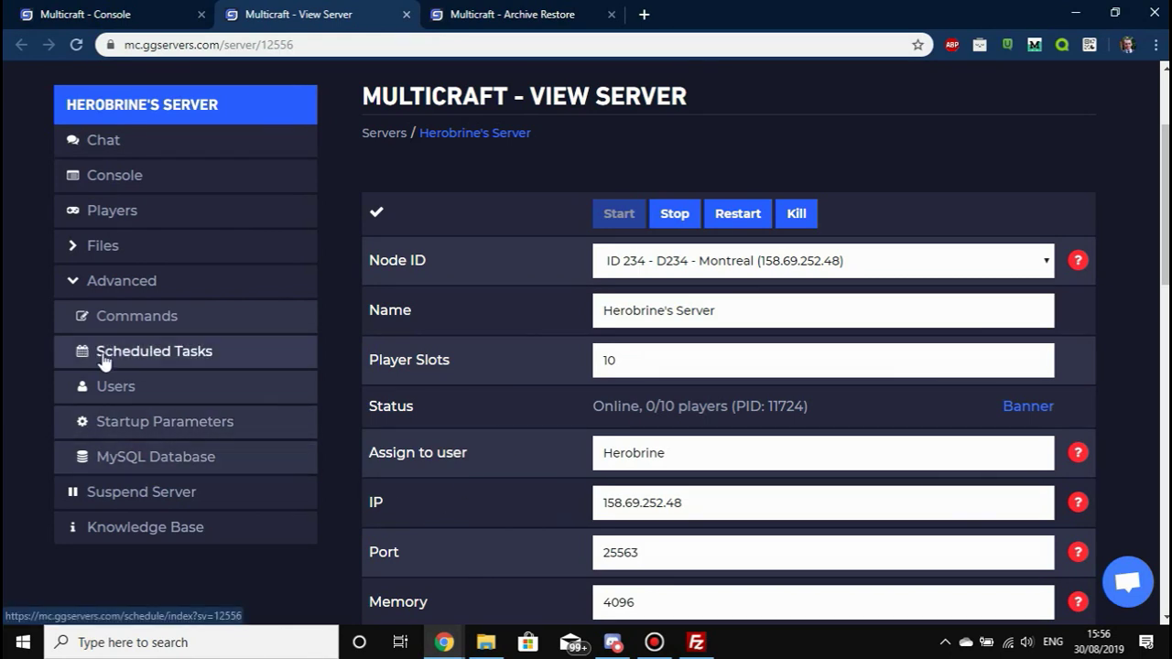
pyautogui.click(135, 253)
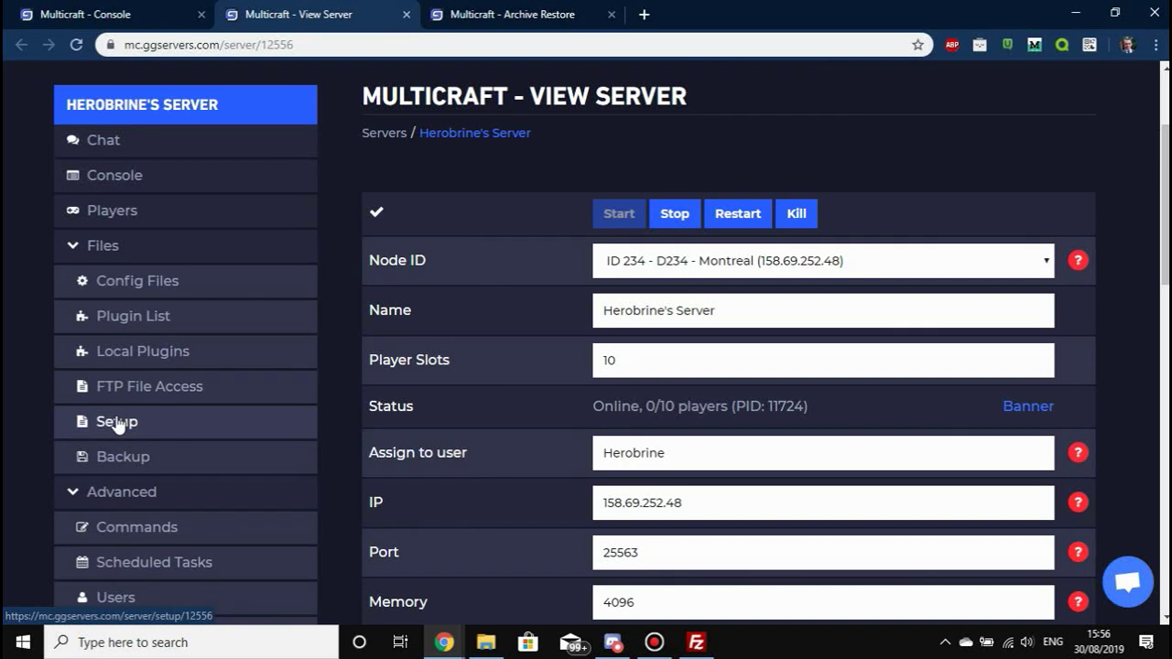
pyautogui.rightClick(119, 430)
pyautogui.click(175, 235)
pyautogui.click(497, 9)
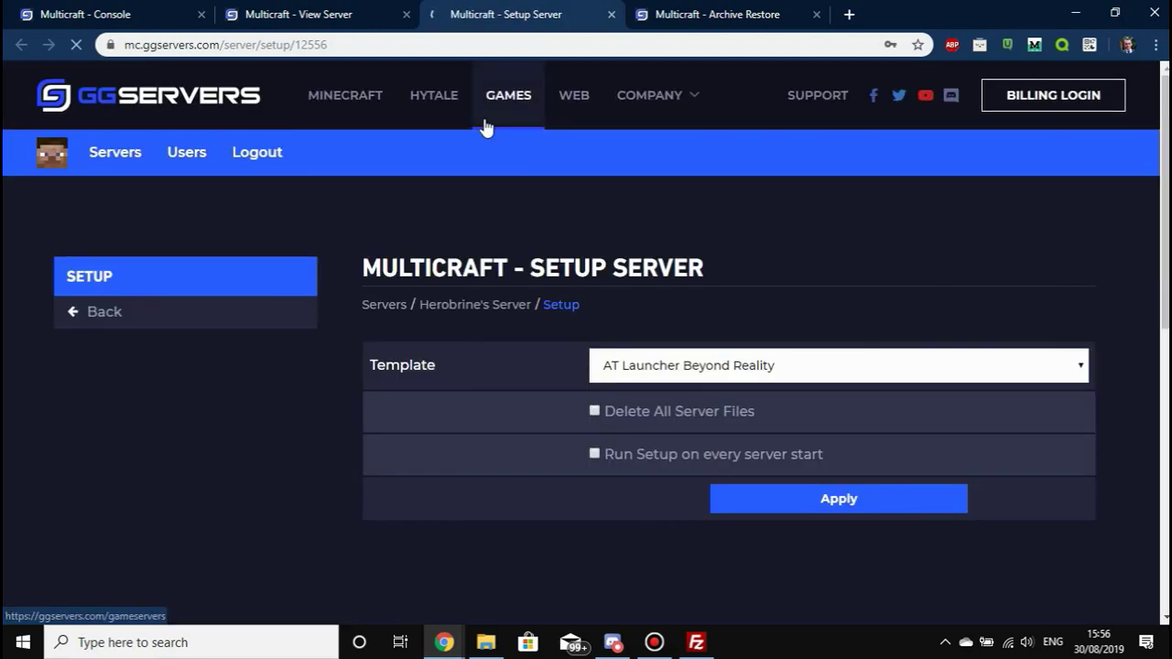
pyautogui.click(831, 371)
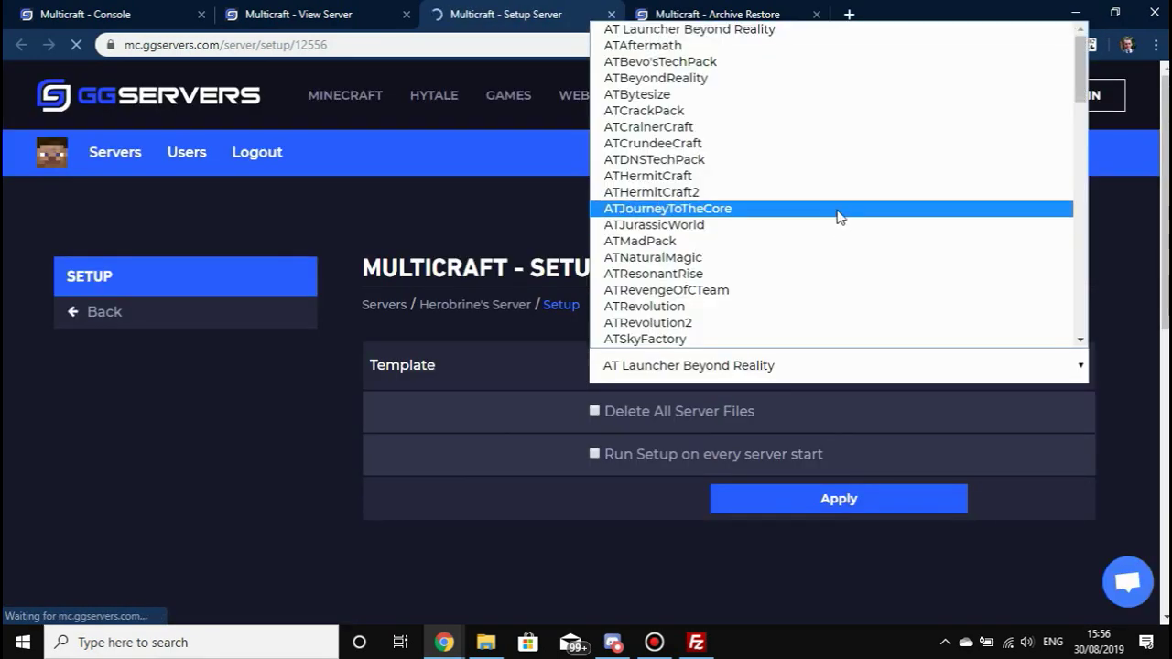
pyautogui.moveTo(1080, 56); pyautogui.dragTo(1071, 216)
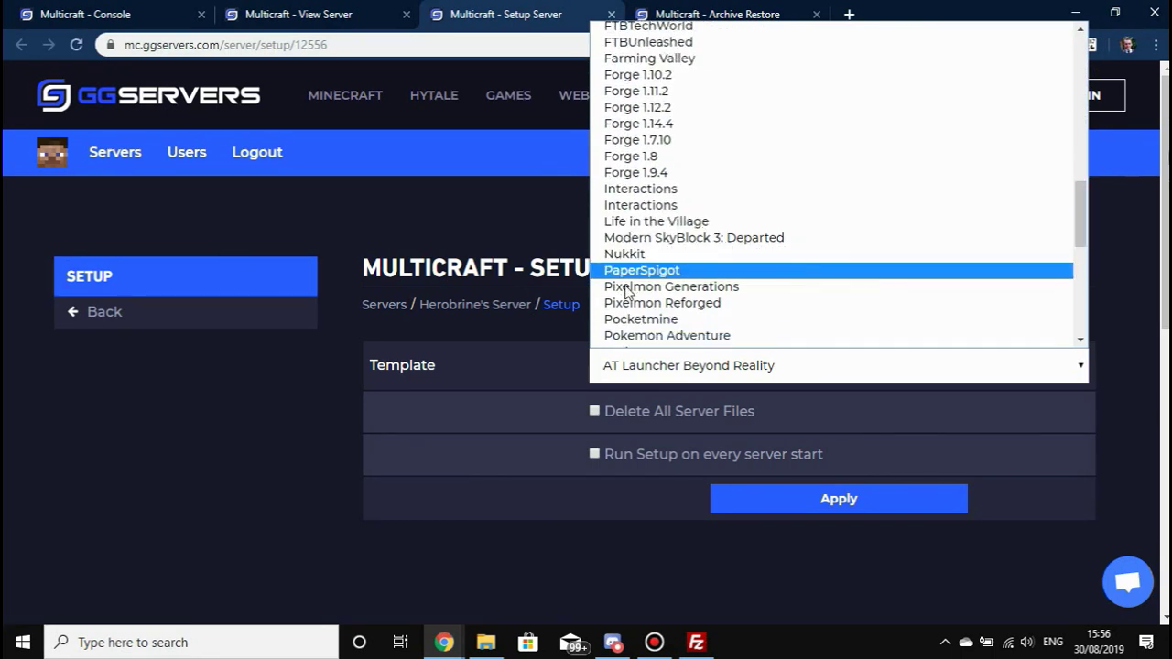
pyautogui.scroll(-3, 672, 261)
pyautogui.scroll(10, 664, 251)
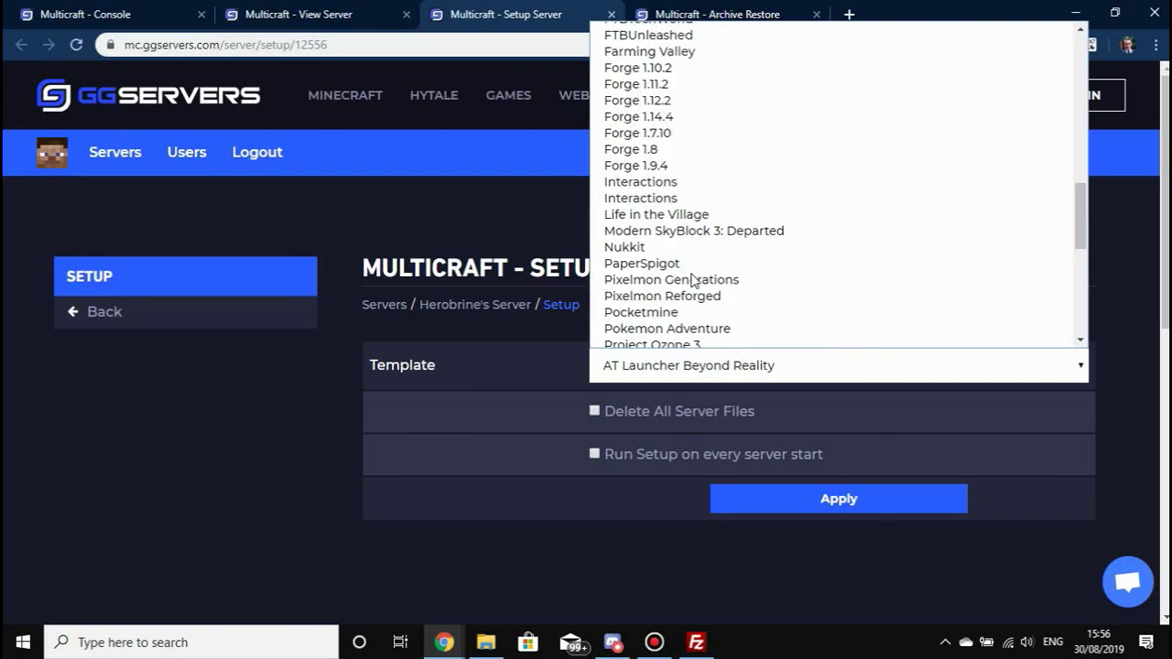
pyautogui.scroll(-2, 642, 234)
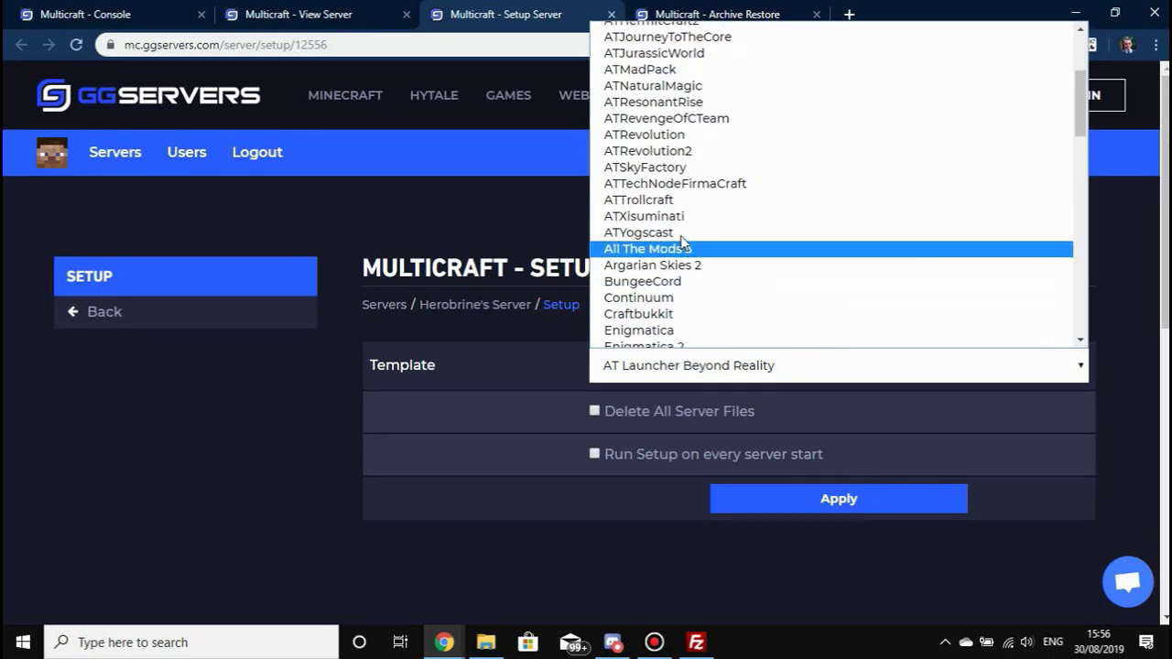
pyautogui.click(641, 314)
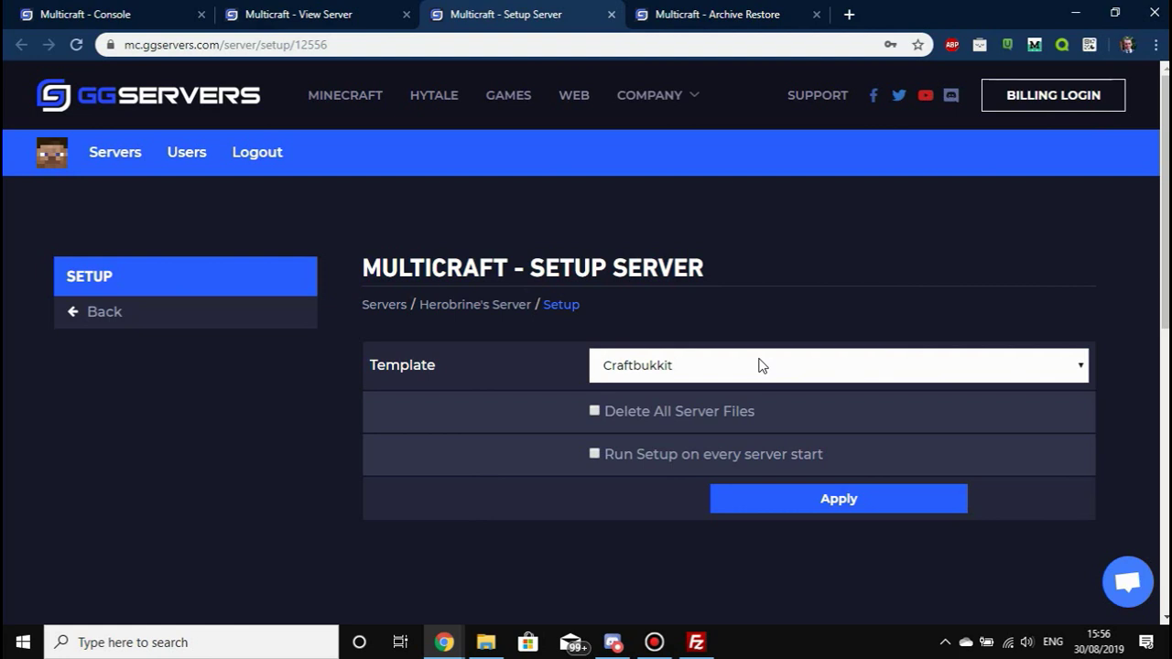
pyautogui.click(659, 361)
pyautogui.click(537, 375)
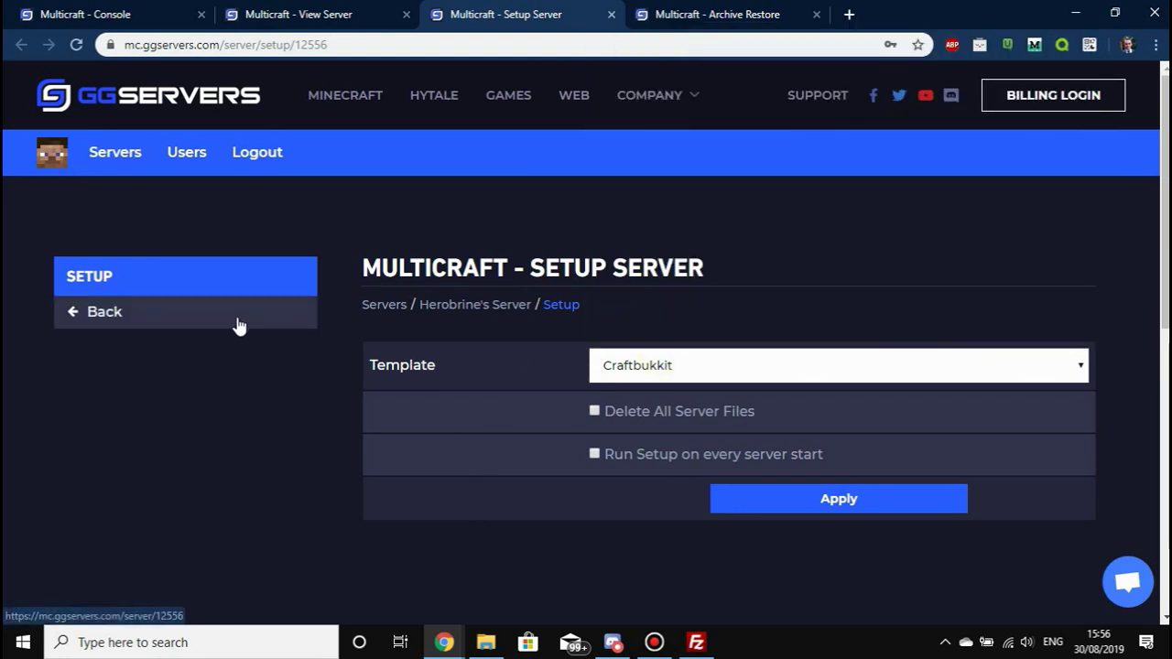
pyautogui.click(611, 13)
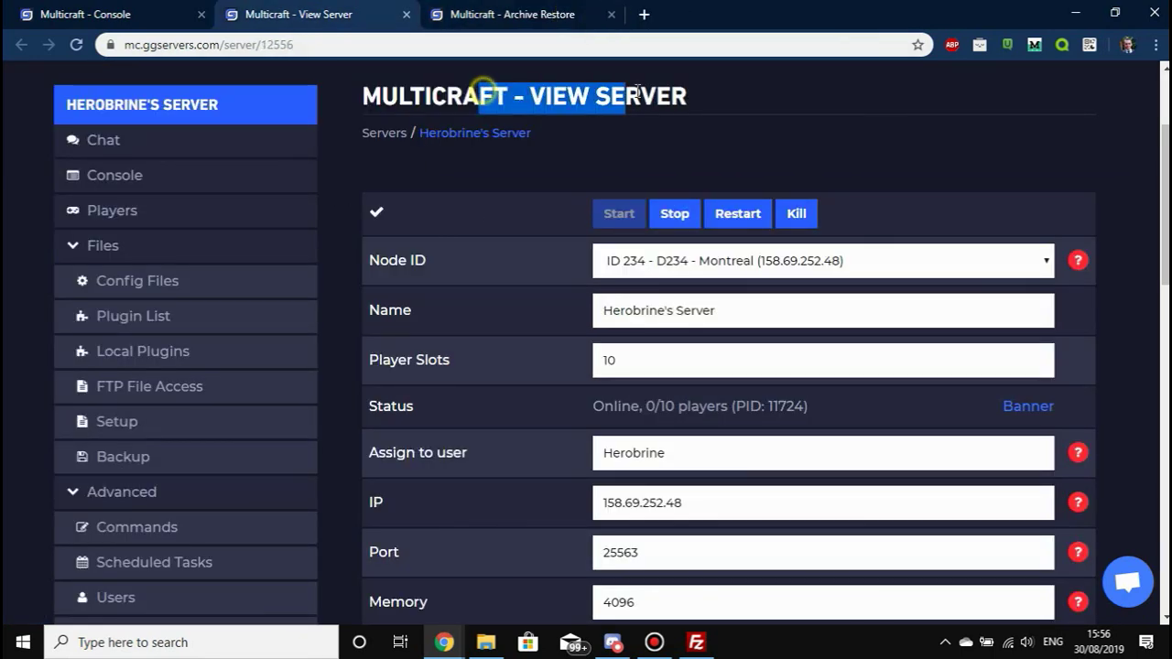
# Step: Visit the FTP File Access page, then switch to the connected FileZilla window
pyautogui.click(772, 95)
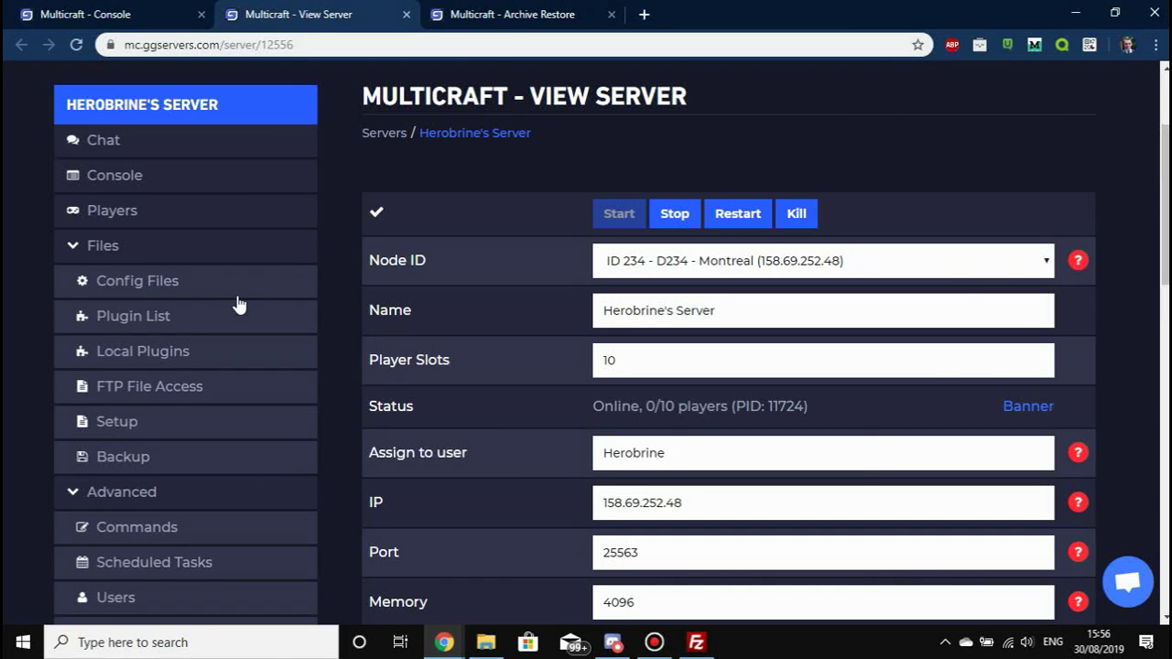
pyautogui.click(174, 396)
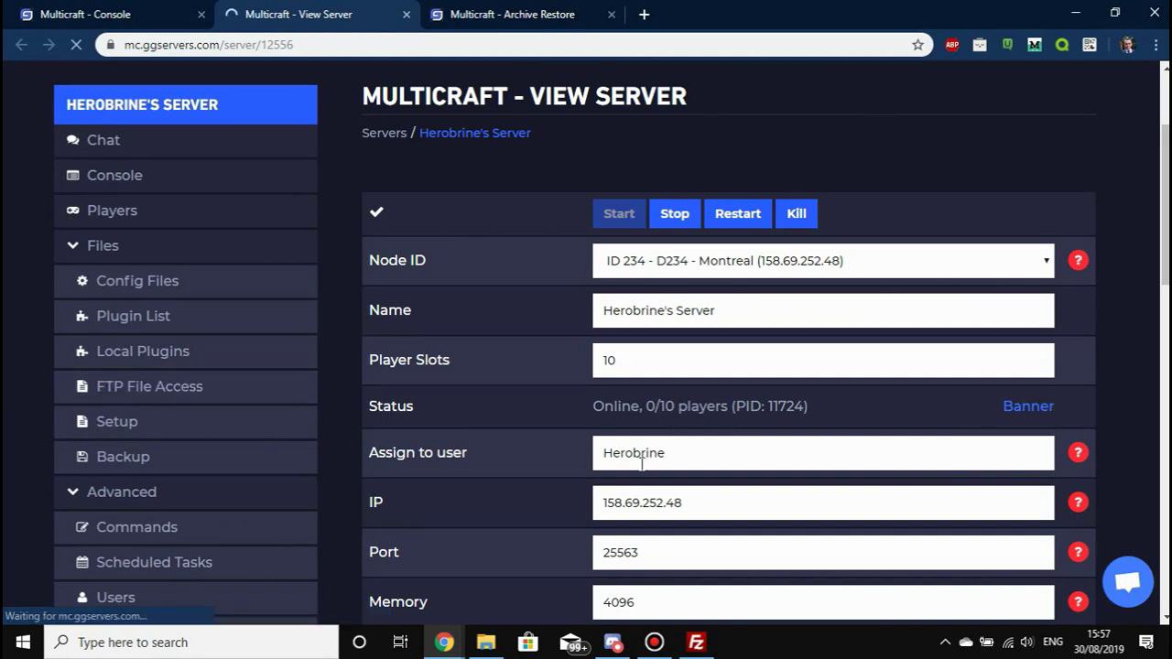
pyautogui.click(697, 642)
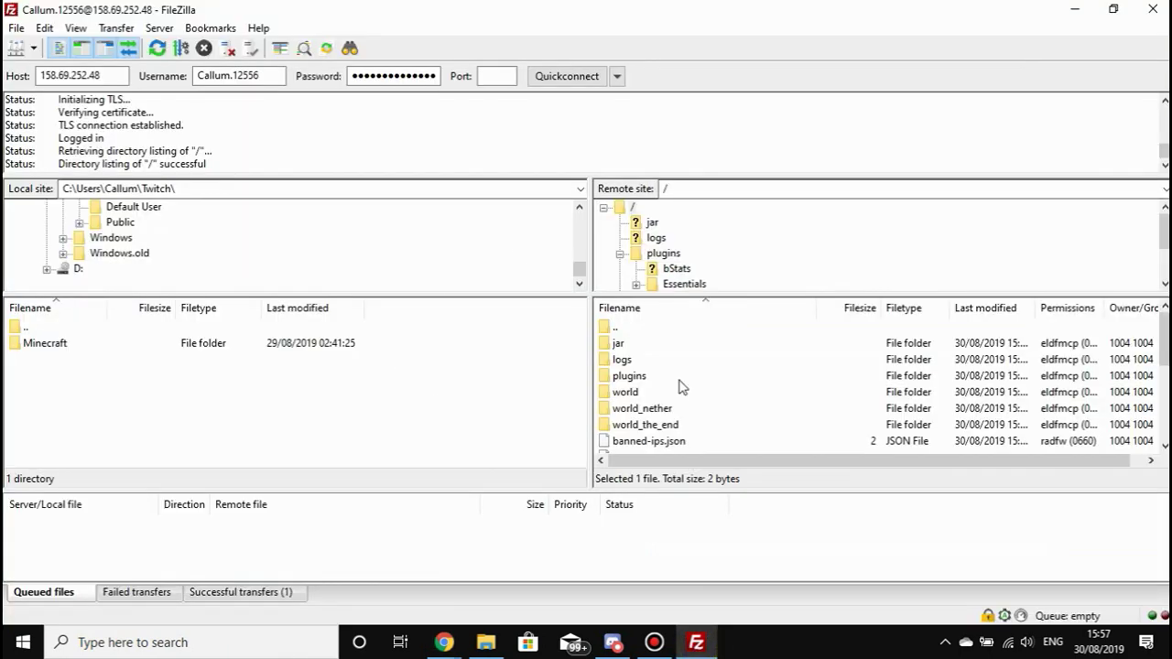
pyautogui.click(754, 363)
pyautogui.click(724, 377)
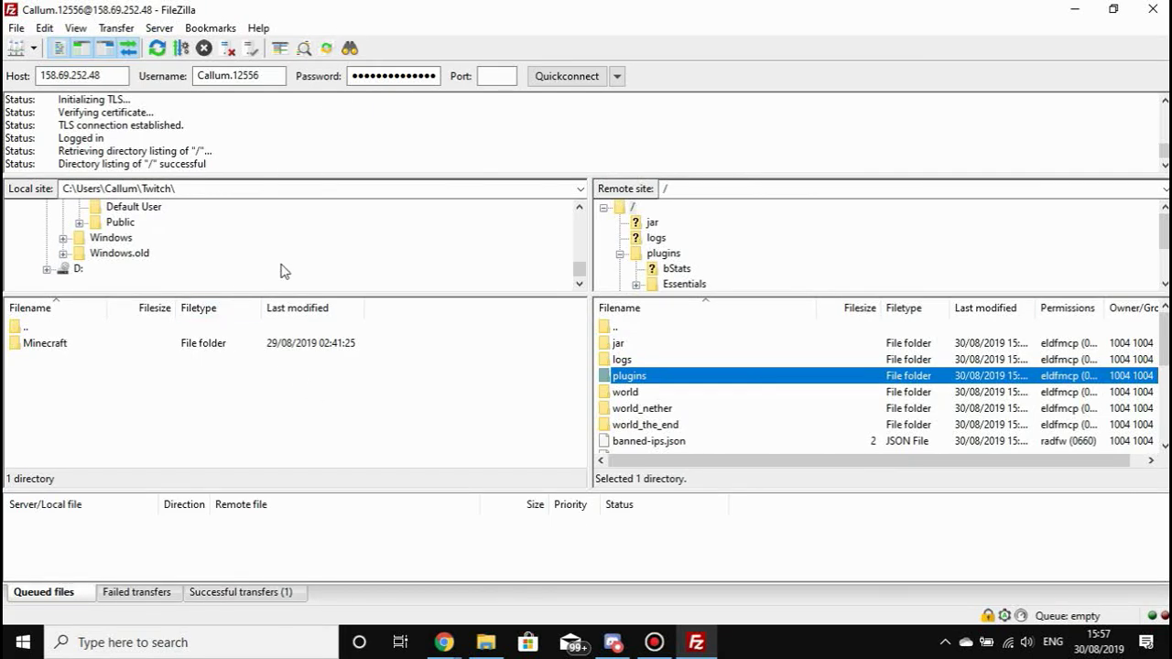
pyautogui.moveTo(443, 643)
pyautogui.click(613, 600)
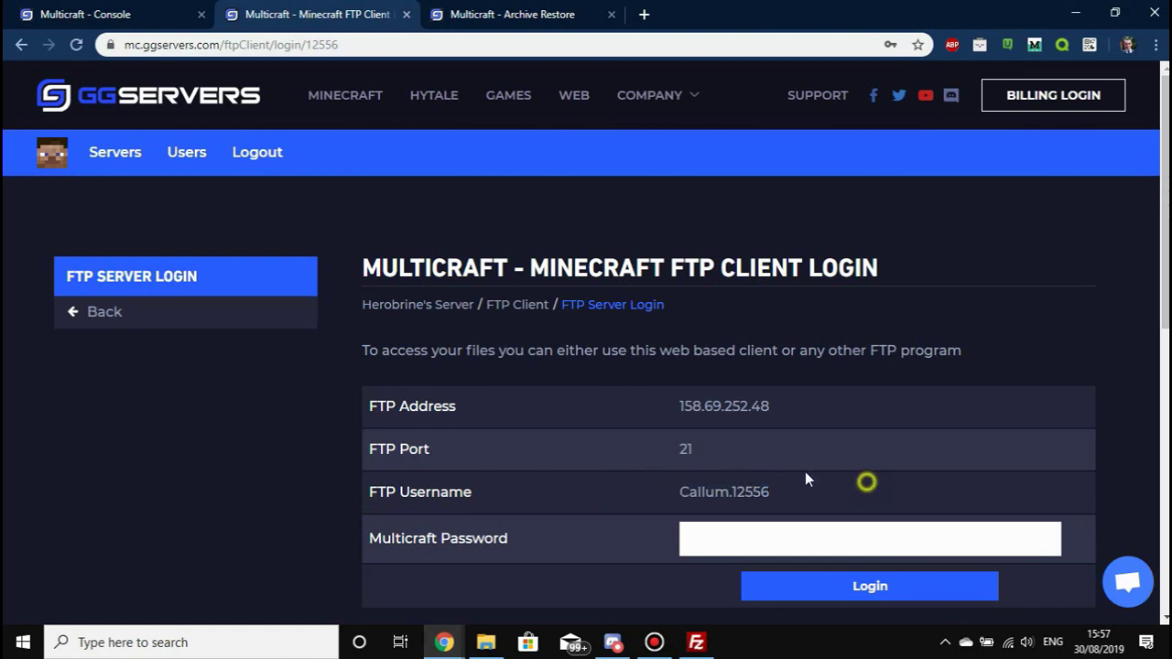
pyautogui.moveTo(677, 406); pyautogui.dragTo(791, 405)
pyautogui.click(858, 427)
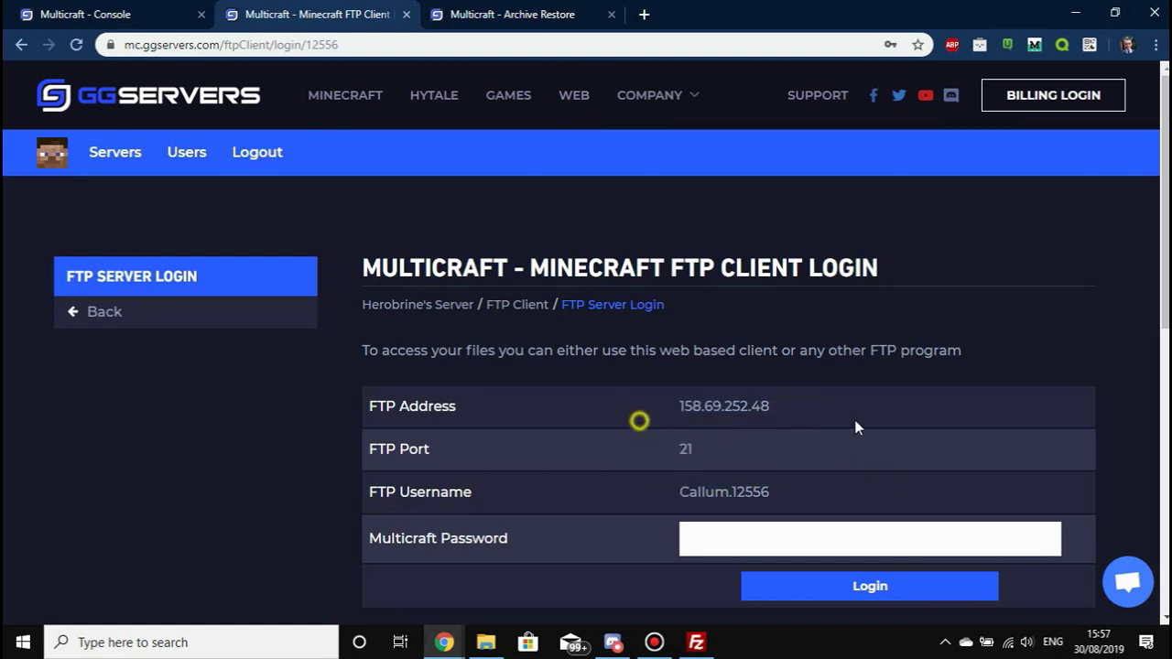
pyautogui.moveTo(641, 399); pyautogui.dragTo(897, 398)
pyautogui.click(627, 497)
pyautogui.moveTo(770, 497); pyautogui.dragTo(775, 497)
pyautogui.click(720, 453)
pyautogui.click(696, 642)
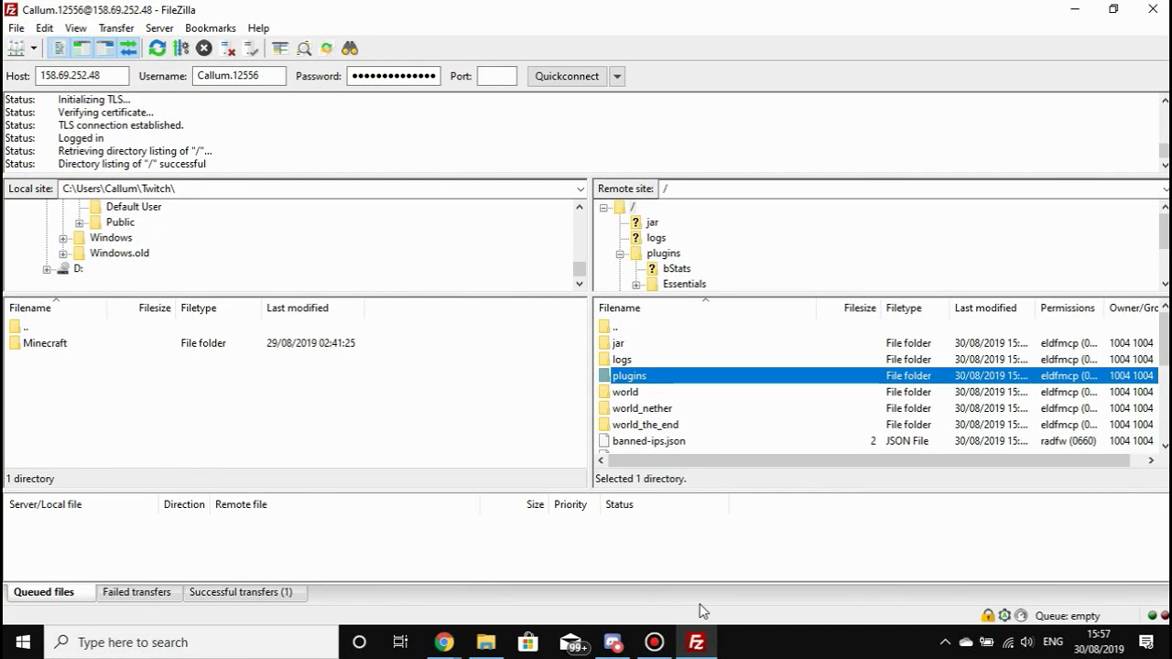
# Step: Open the server's jar folder and select craftbukkit.jar
pyautogui.click(651, 348)
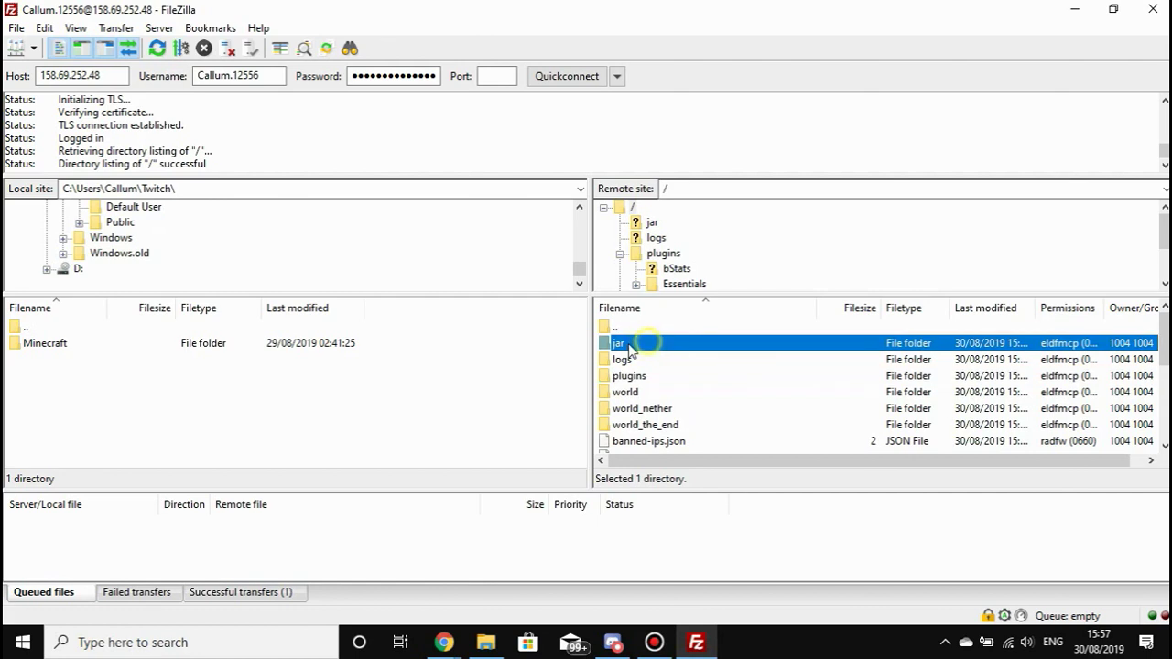
pyautogui.doubleClick(649, 344)
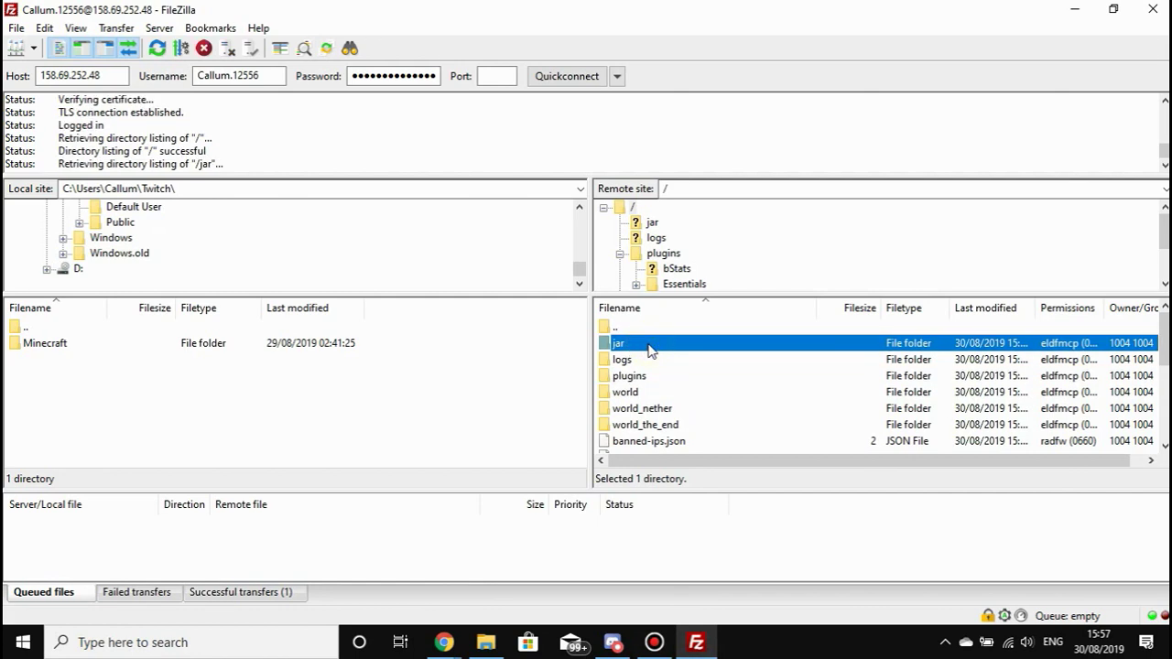
pyautogui.click(646, 344)
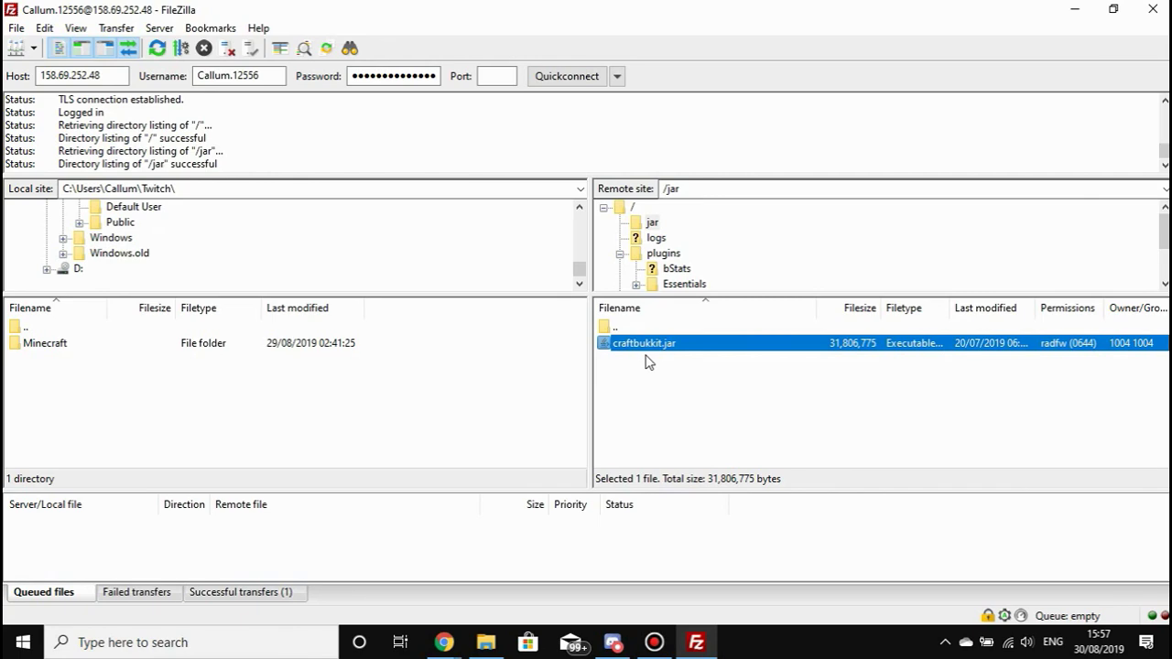
pyautogui.click(648, 368)
pyautogui.moveTo(443, 643)
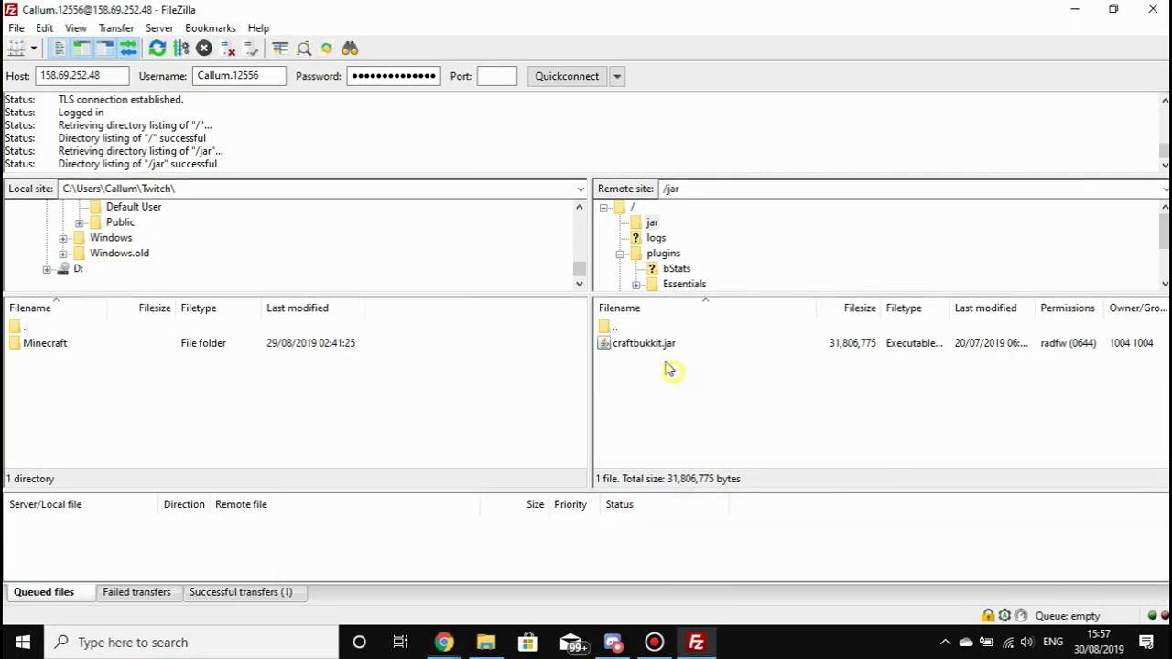
pyautogui.click(650, 346)
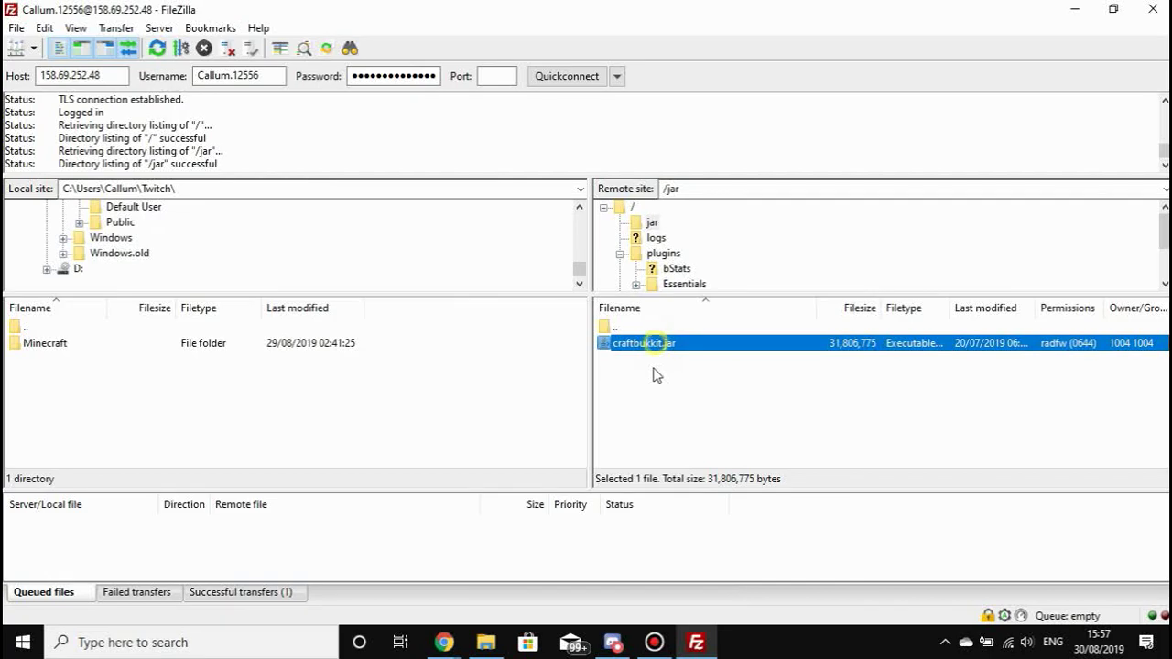
# Step: From the Multicraft console tab, open the server's main page in a new tab
pyautogui.click(659, 412)
pyautogui.moveTo(444, 642)
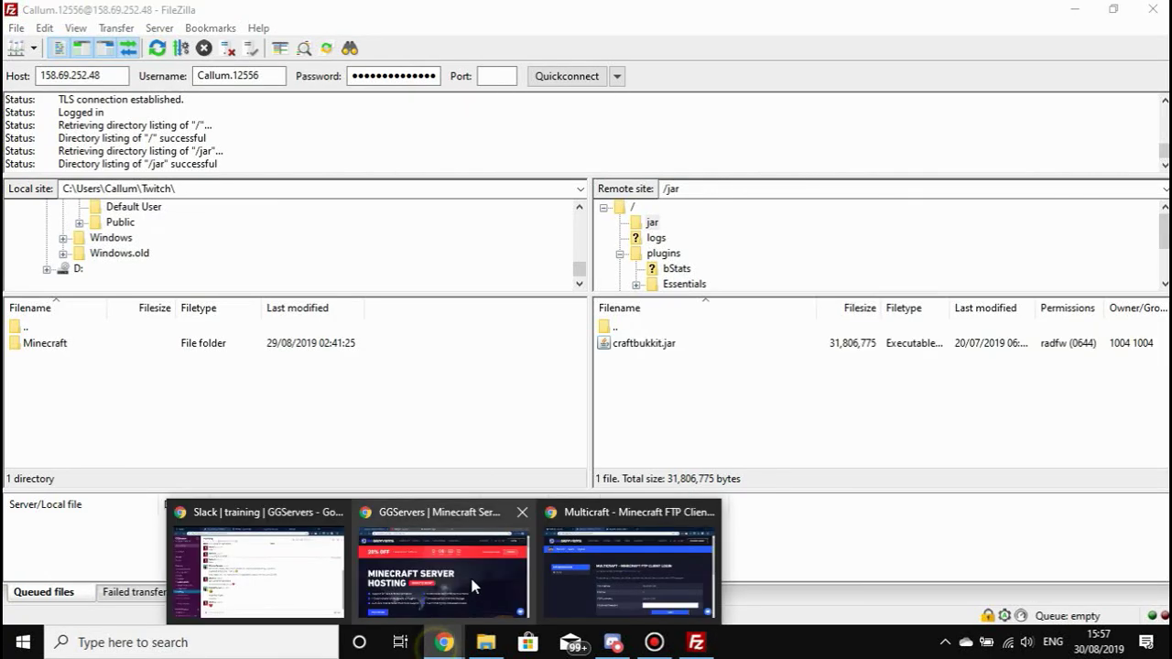
pyautogui.click(440, 572)
pyautogui.click(641, 563)
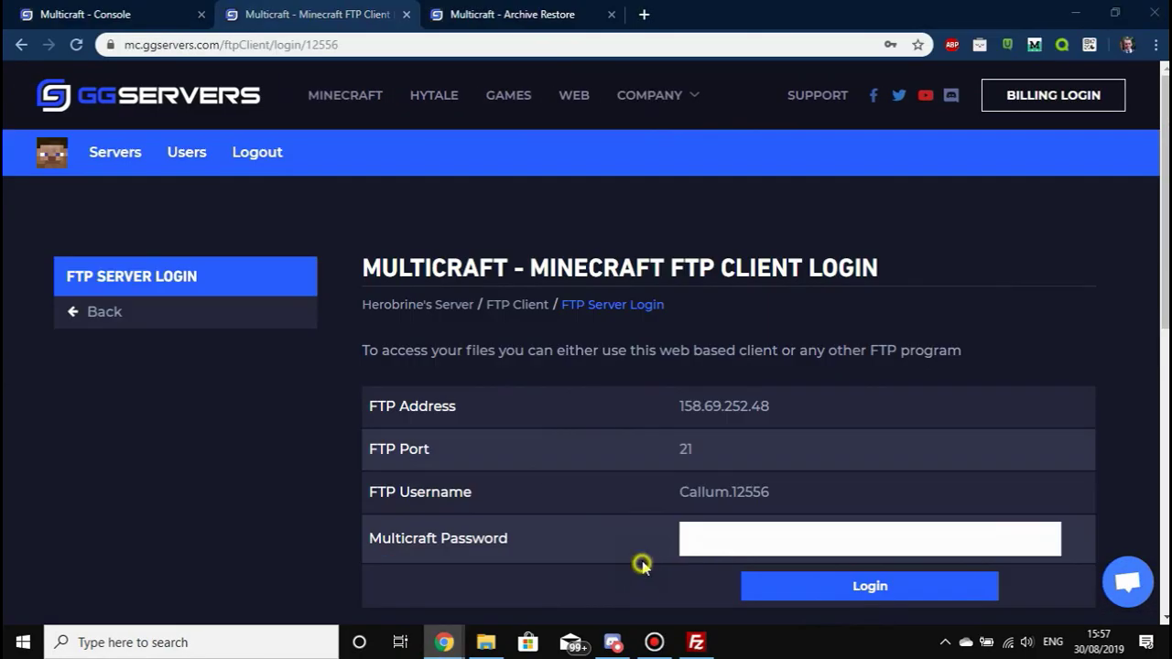
pyautogui.click(138, 11)
pyautogui.rightClick(231, 237)
pyautogui.click(269, 236)
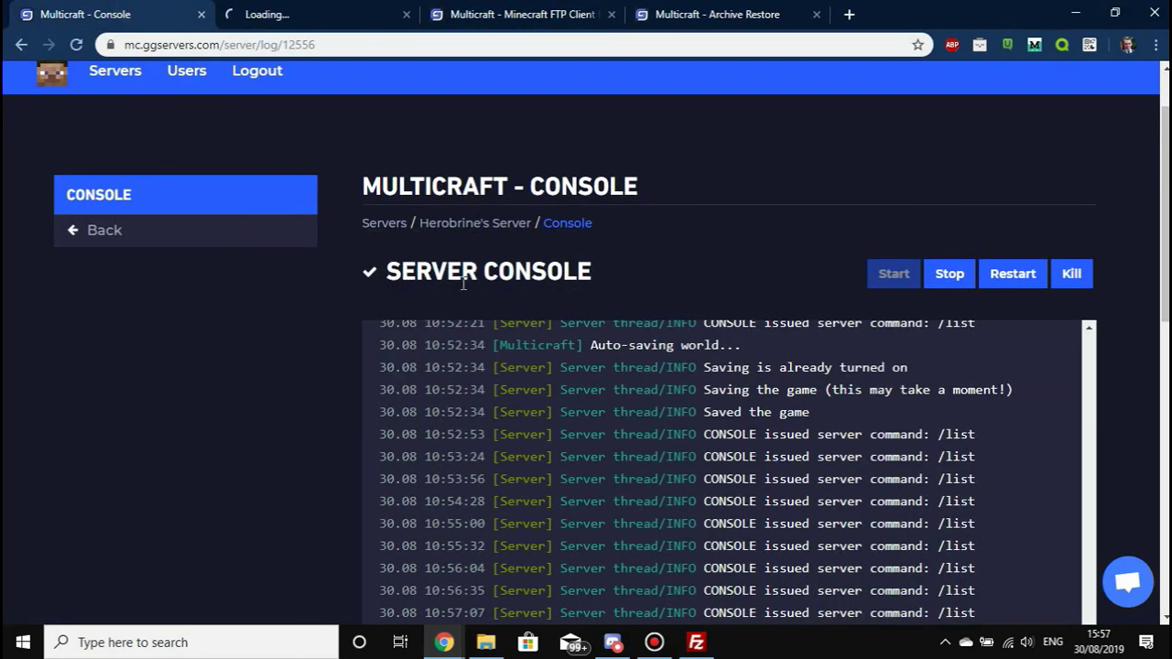
pyautogui.click(274, 13)
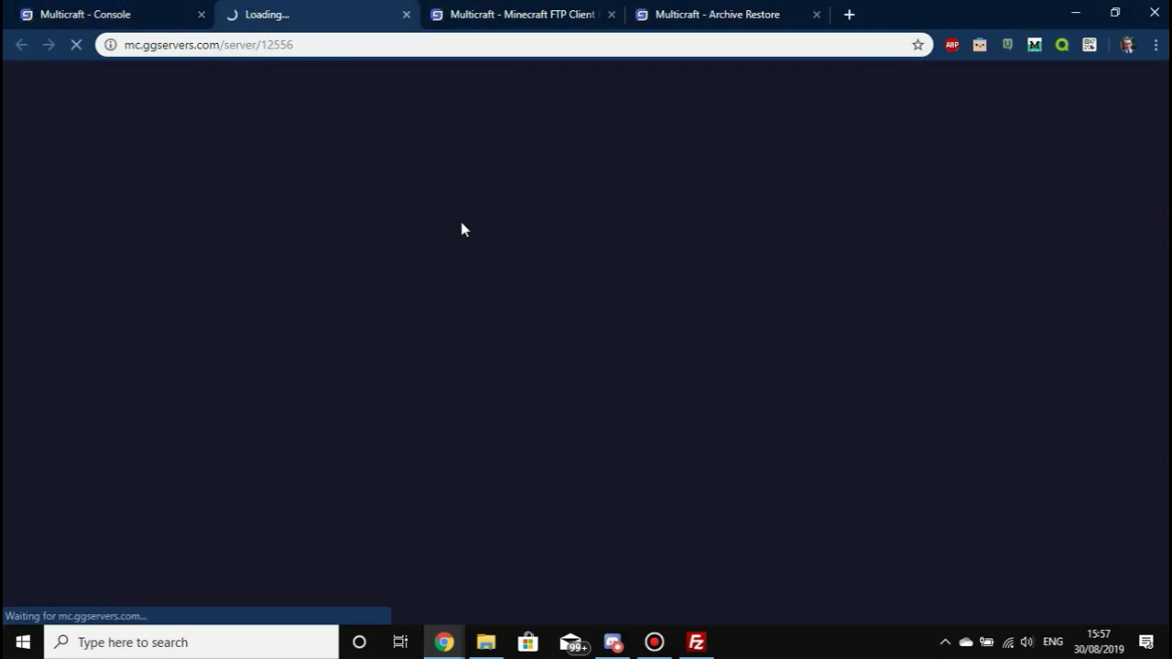
pyautogui.click(476, 11)
# Step: On the View Server page, select the Server Type jar file name craftbukkit.jar
pyautogui.click(316, 11)
pyautogui.click(461, 11)
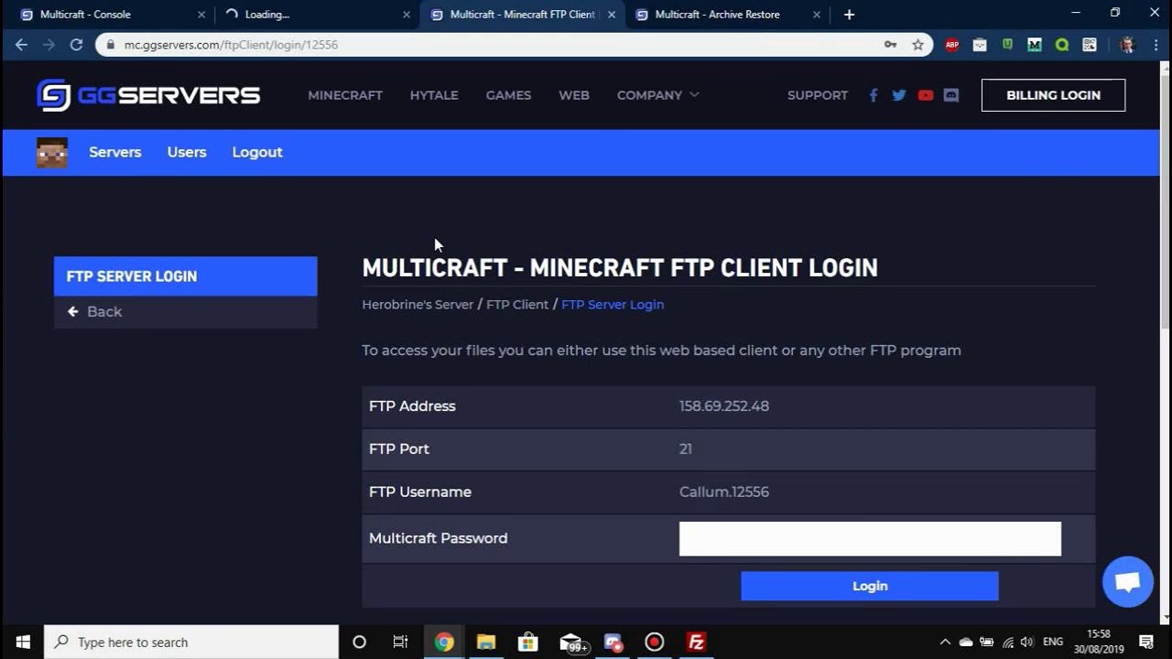
pyautogui.click(405, 5)
pyautogui.scroll(-3, 745, 418)
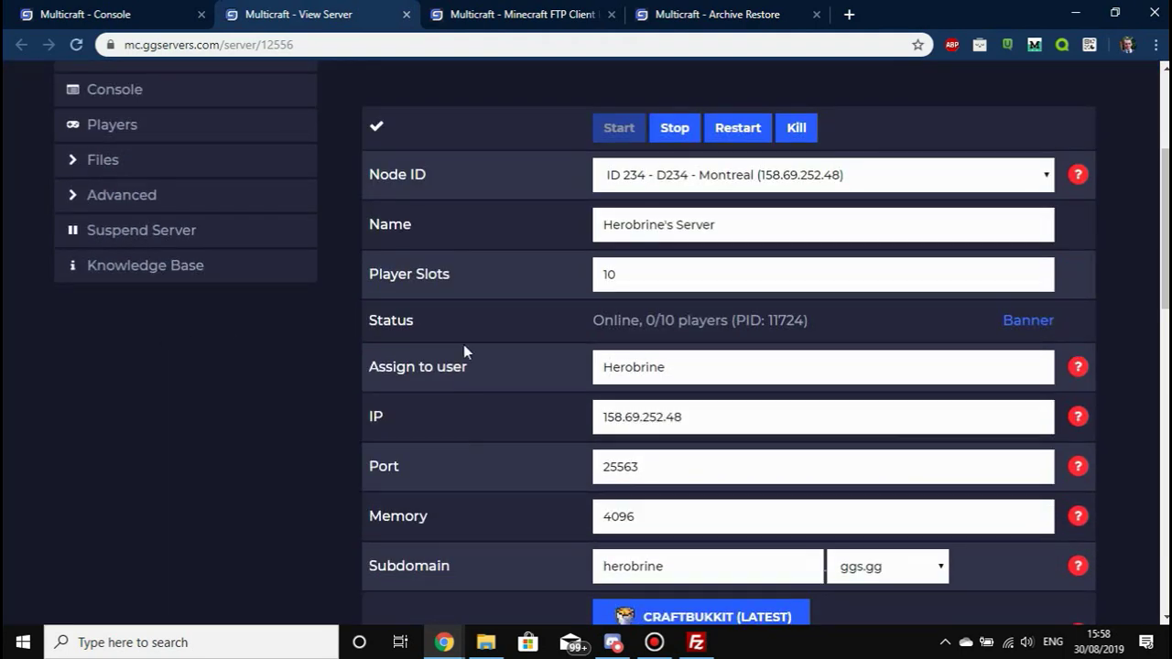
pyautogui.scroll(-5, 516, 436)
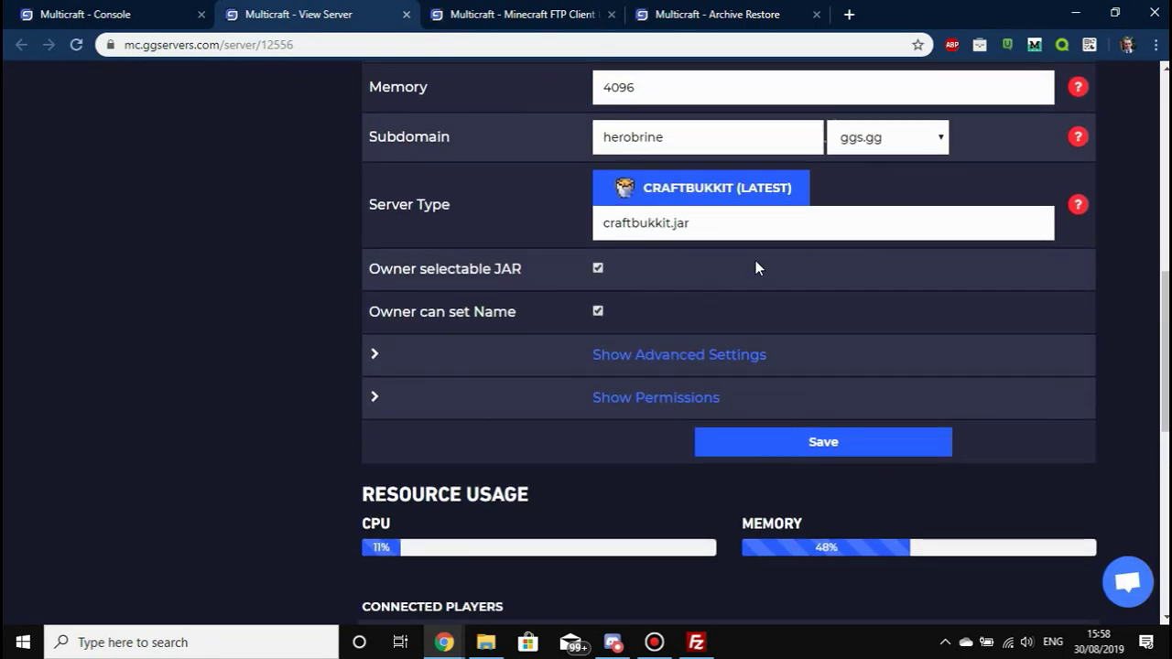
pyautogui.scroll(2, 750, 267)
pyautogui.doubleClick(720, 385)
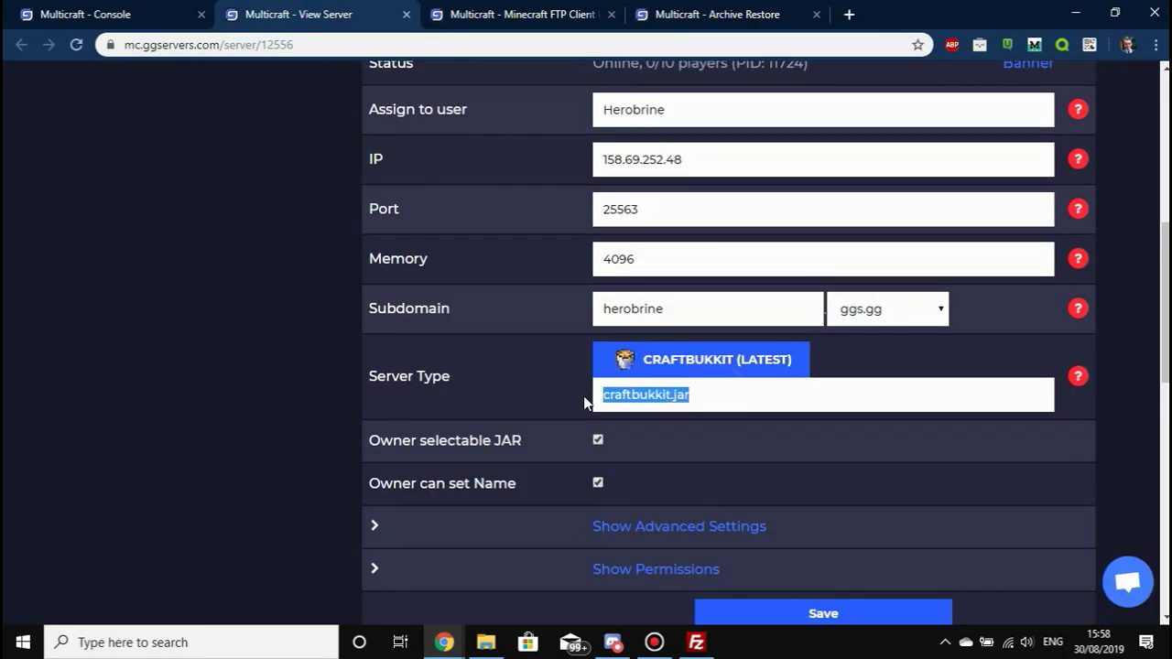
# Step: Compare it with craftbukkit.jar in FileZilla's remote /jar folder
pyautogui.click(696, 642)
pyautogui.click(656, 346)
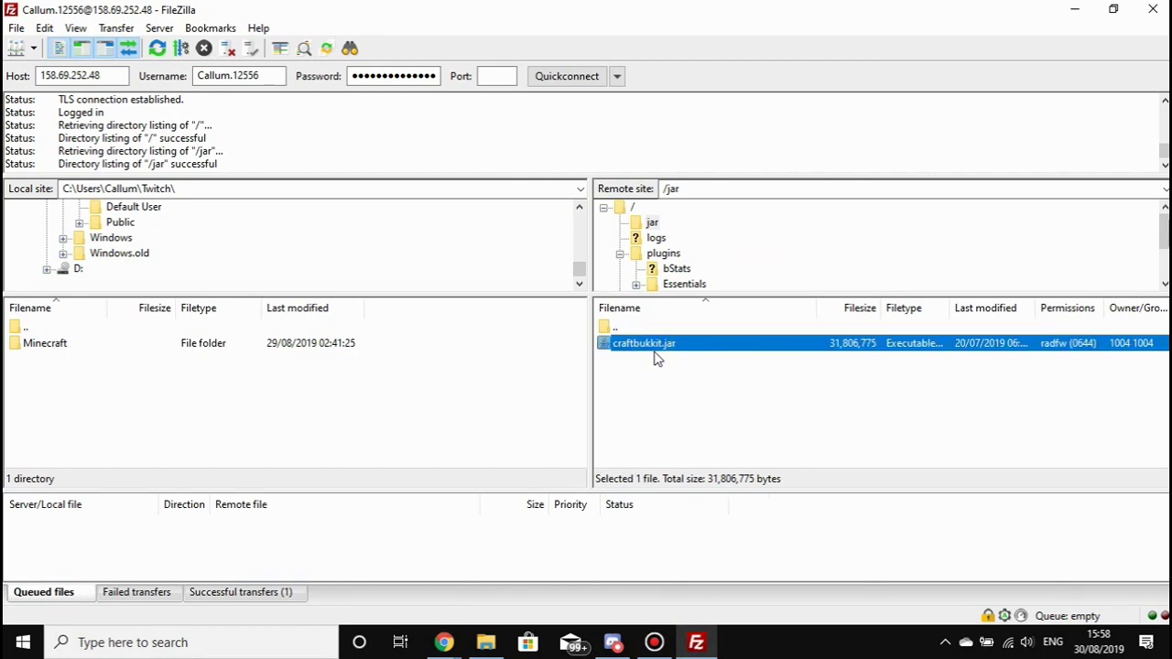
pyautogui.click(657, 225)
pyautogui.click(642, 347)
pyautogui.click(444, 642)
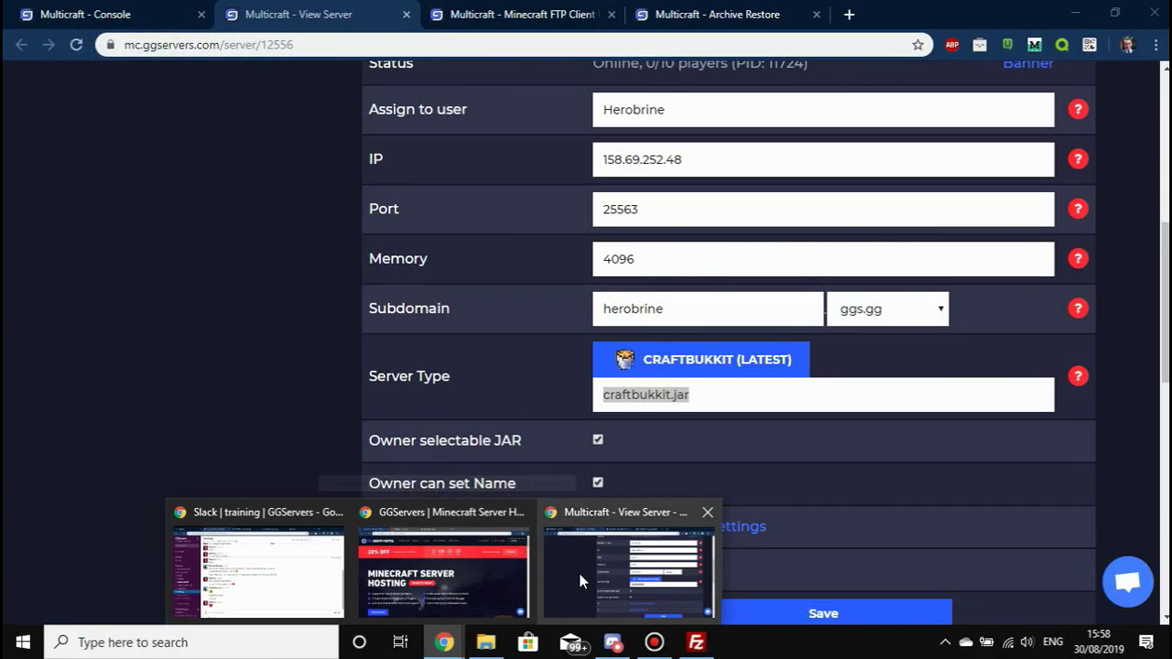
# Step: Open the server console and scroll the log up to the 10:14:27 error lines
pyautogui.click(581, 576)
pyautogui.click(92, 13)
pyautogui.scroll(-3, 263, 502)
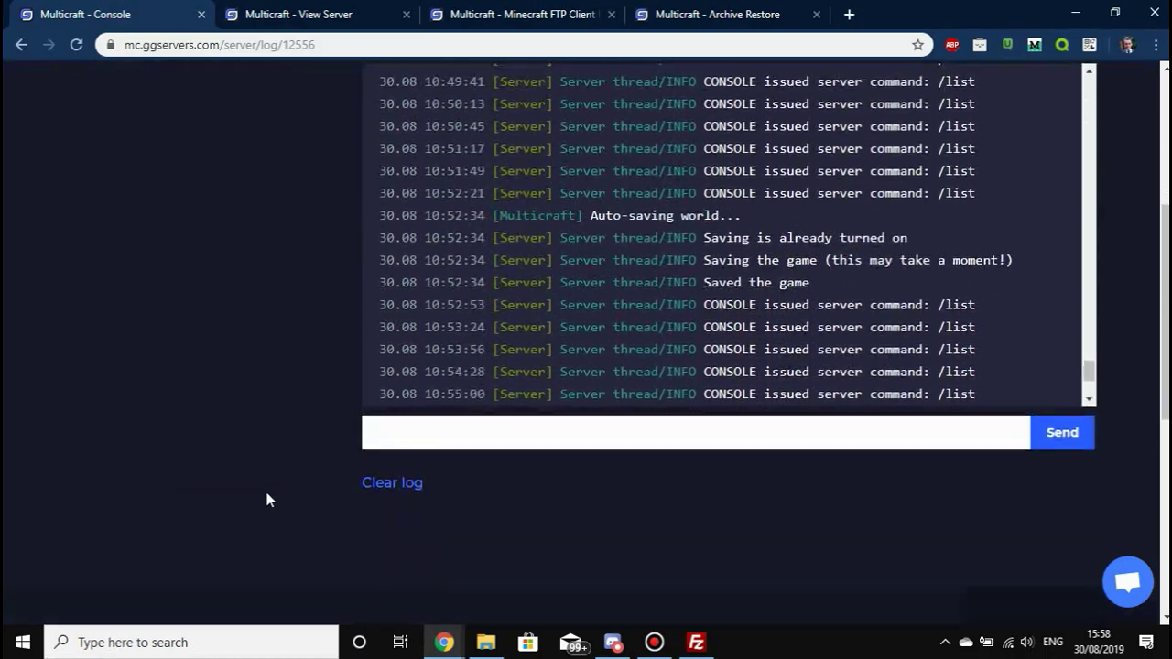
pyautogui.scroll(1, 264, 499)
pyautogui.scroll(15, 735, 421)
pyautogui.scroll(8, 735, 423)
pyautogui.scroll(-4, 735, 423)
pyautogui.scroll(-4, 734, 423)
pyautogui.scroll(7, 733, 427)
pyautogui.scroll(2, 733, 422)
pyautogui.scroll(-3, 733, 422)
pyautogui.scroll(4, 733, 422)
pyautogui.scroll(10, 733, 422)
pyautogui.scroll(5, 732, 424)
pyautogui.scroll(-2, 738, 427)
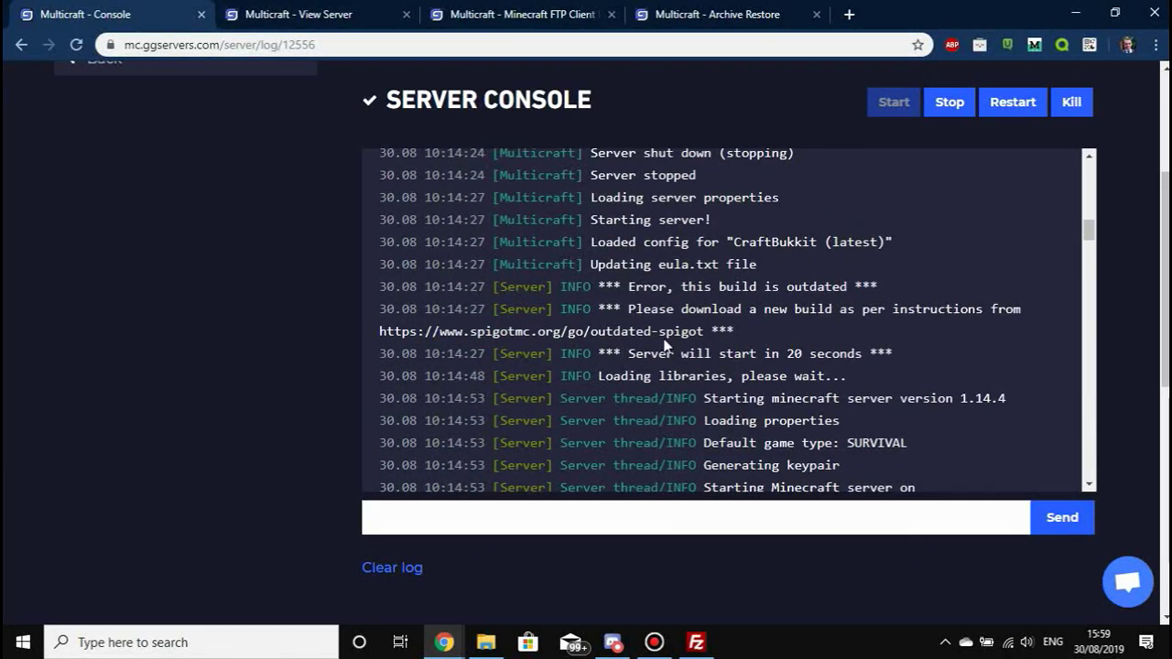
# Step: Highlight the outdated-build error lines and the spigotmc.org/go/outdated-spigot URL
pyautogui.moveTo(600, 287); pyautogui.dragTo(742, 333)
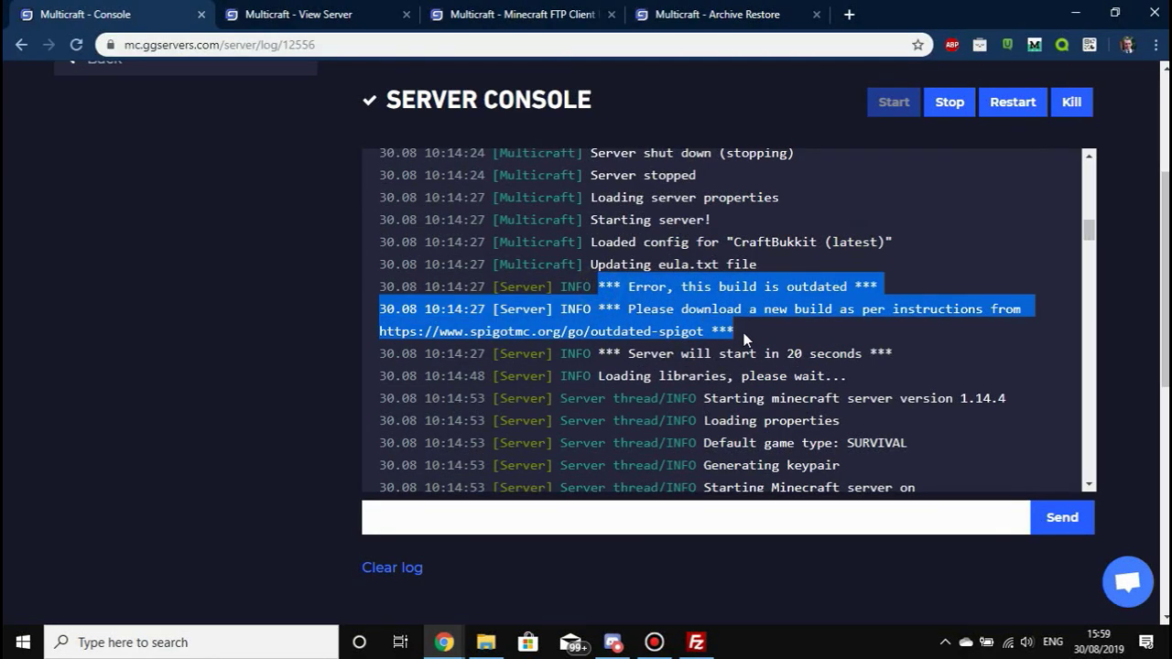
pyautogui.moveTo(743, 332); pyautogui.dragTo(703, 333)
pyautogui.moveTo(371, 338); pyautogui.dragTo(378, 334)
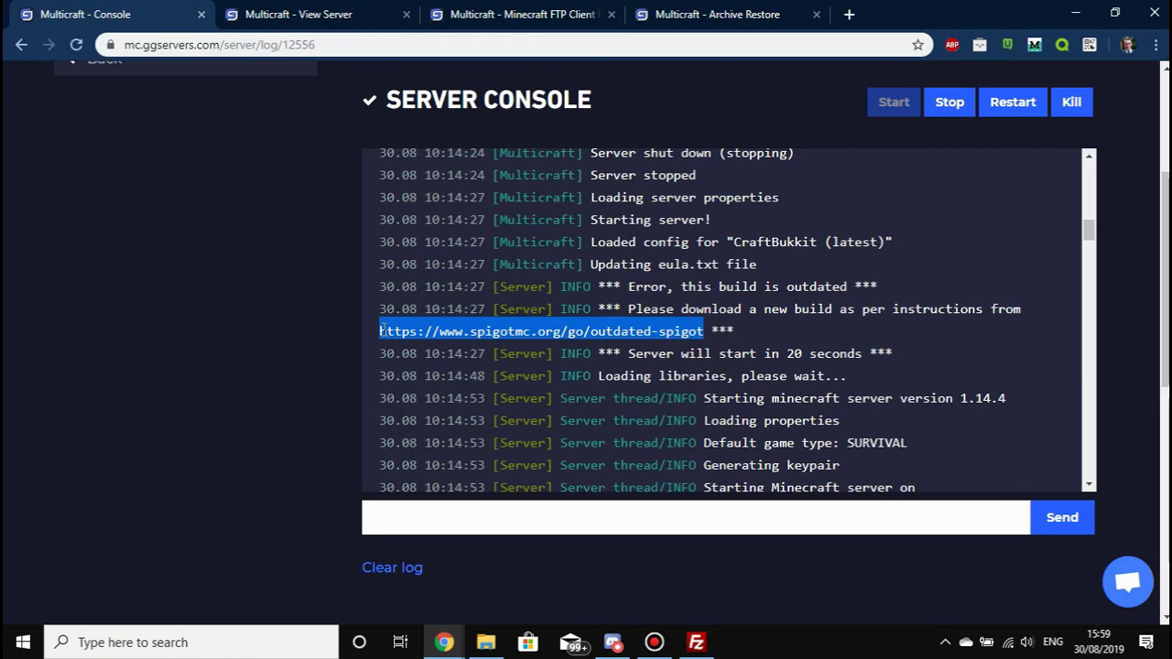
pyautogui.click(598, 365)
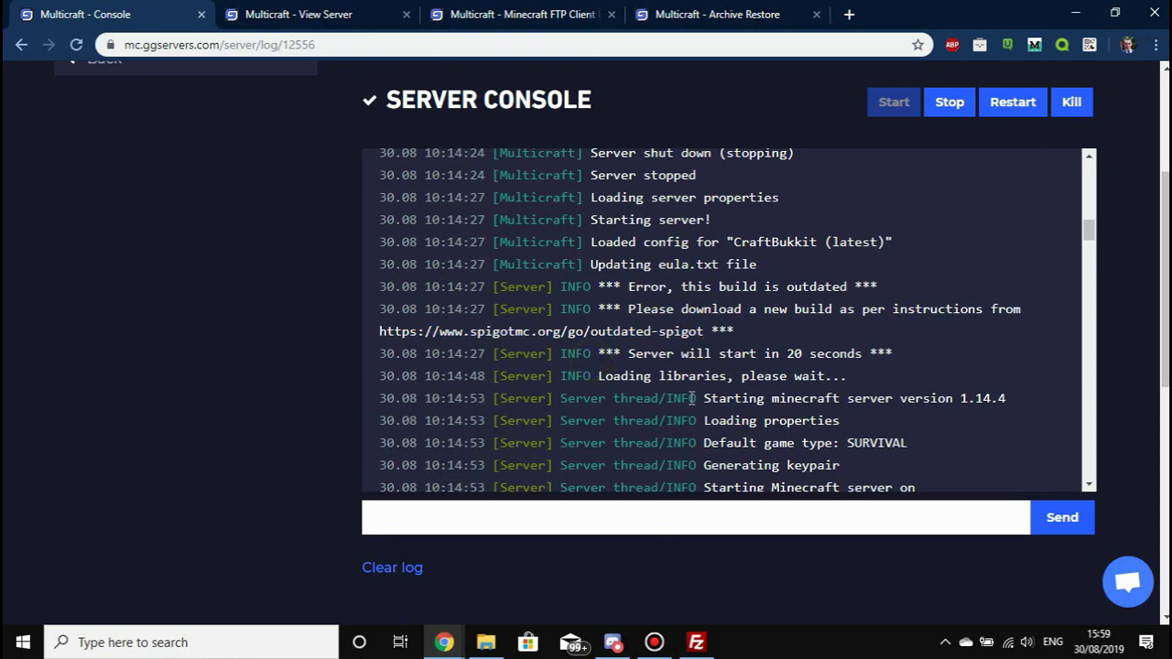
pyautogui.moveTo(1089, 229); pyautogui.dragTo(1099, 483)
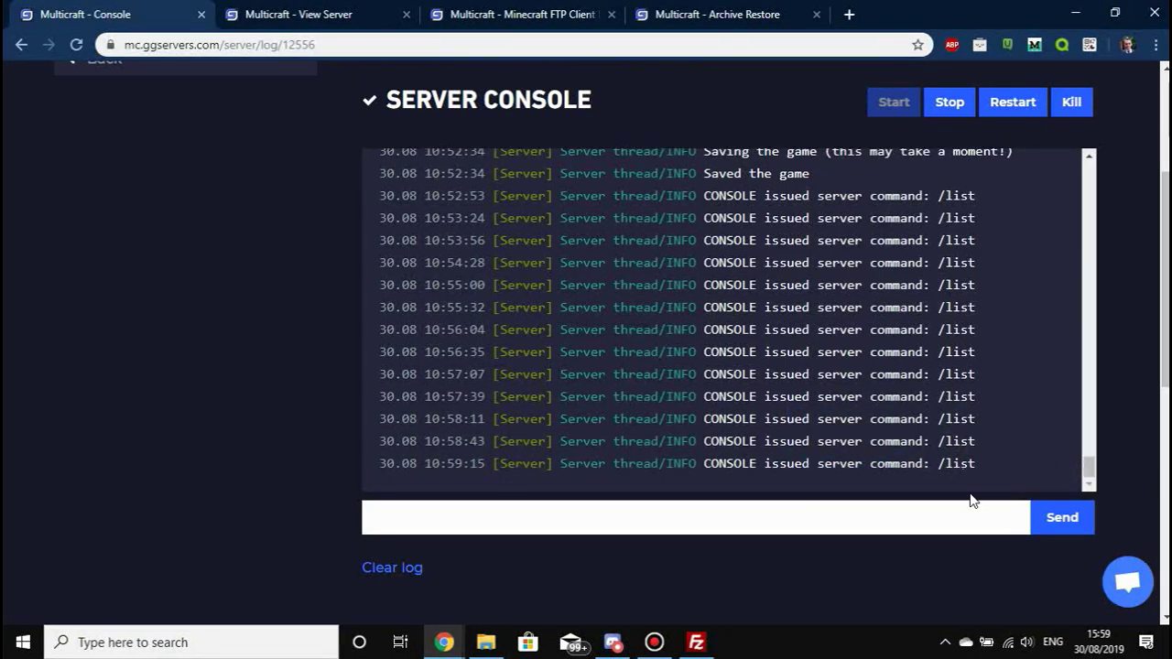
pyautogui.click(964, 458)
pyautogui.click(825, 515)
# Step: Go to getbukkit.org in a new tab and browse its Vanilla downloads page
pyautogui.click(849, 15)
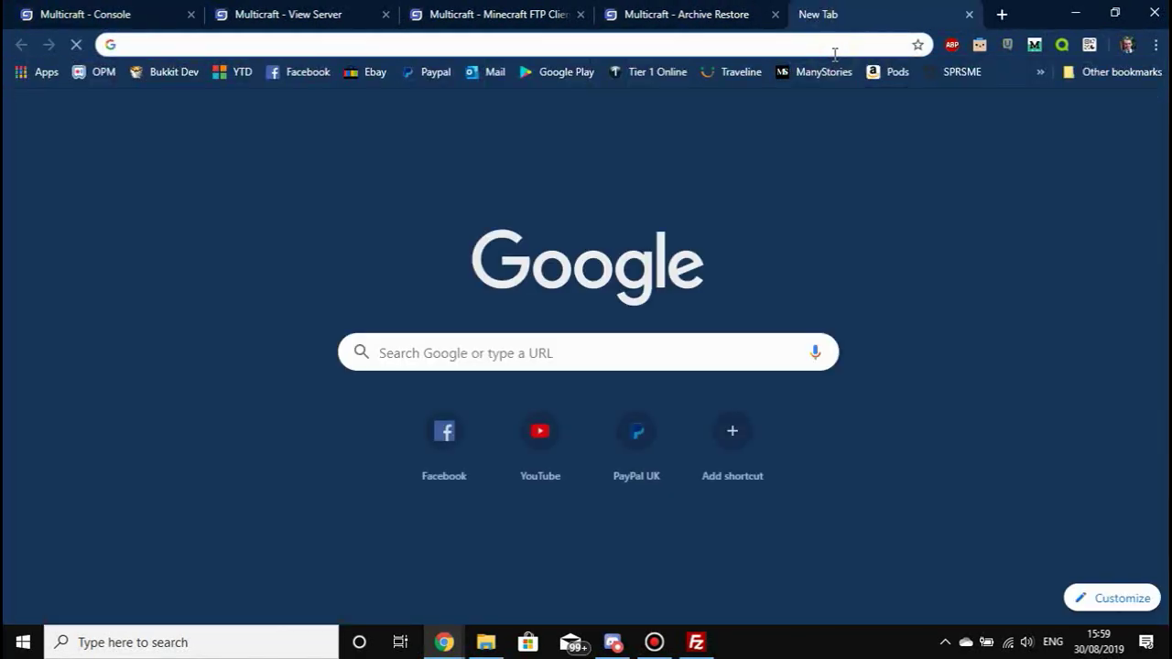
pyautogui.write('get')
pyautogui.press('Return')
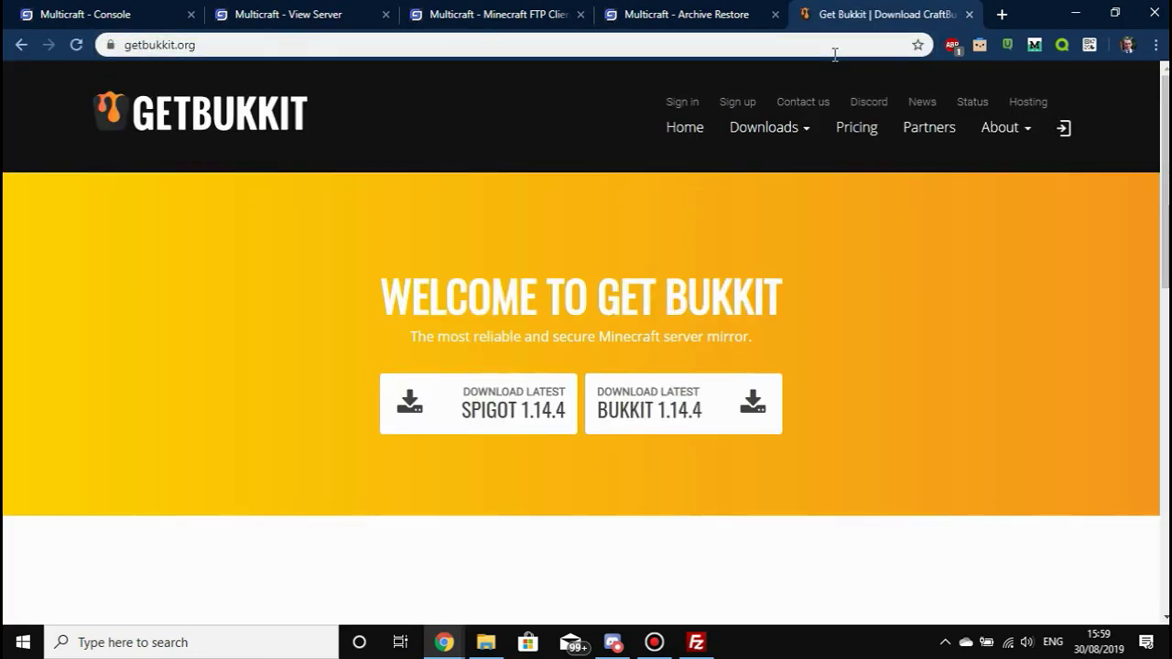
pyautogui.click(798, 127)
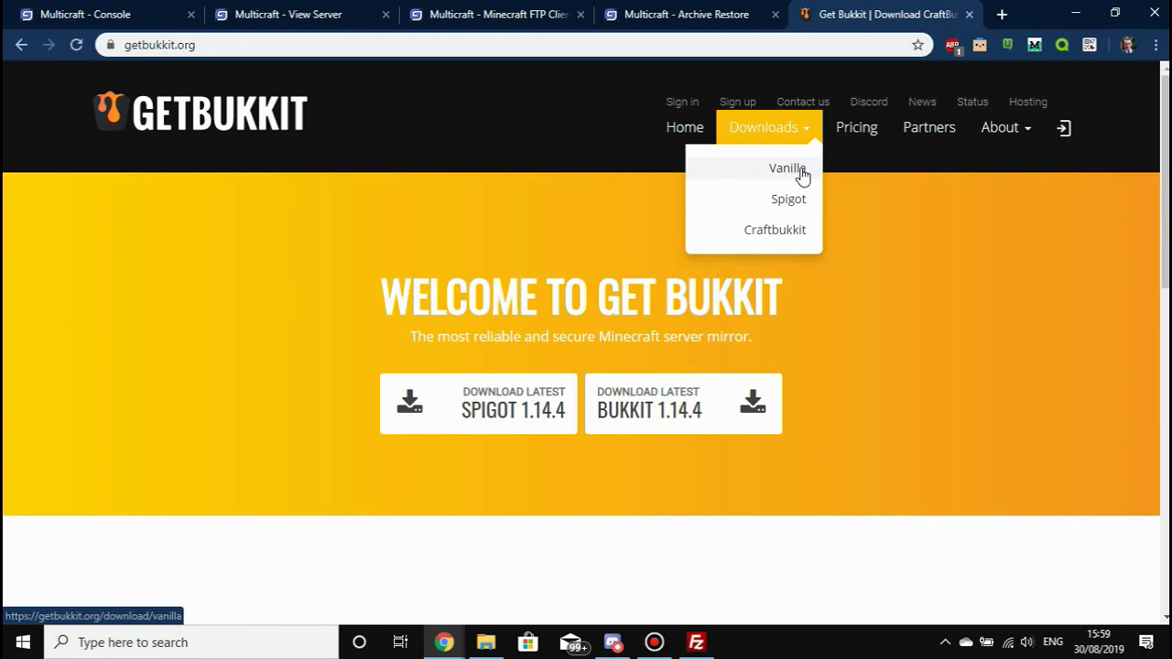
pyautogui.click(805, 173)
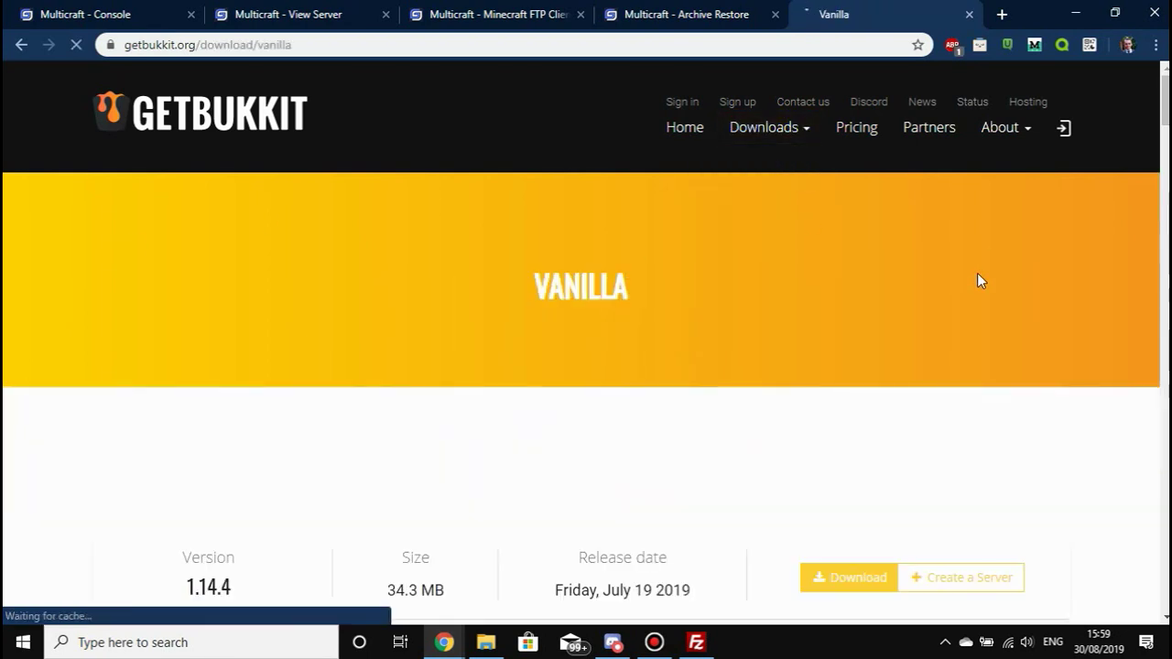
pyautogui.scroll(-4, 1141, 288)
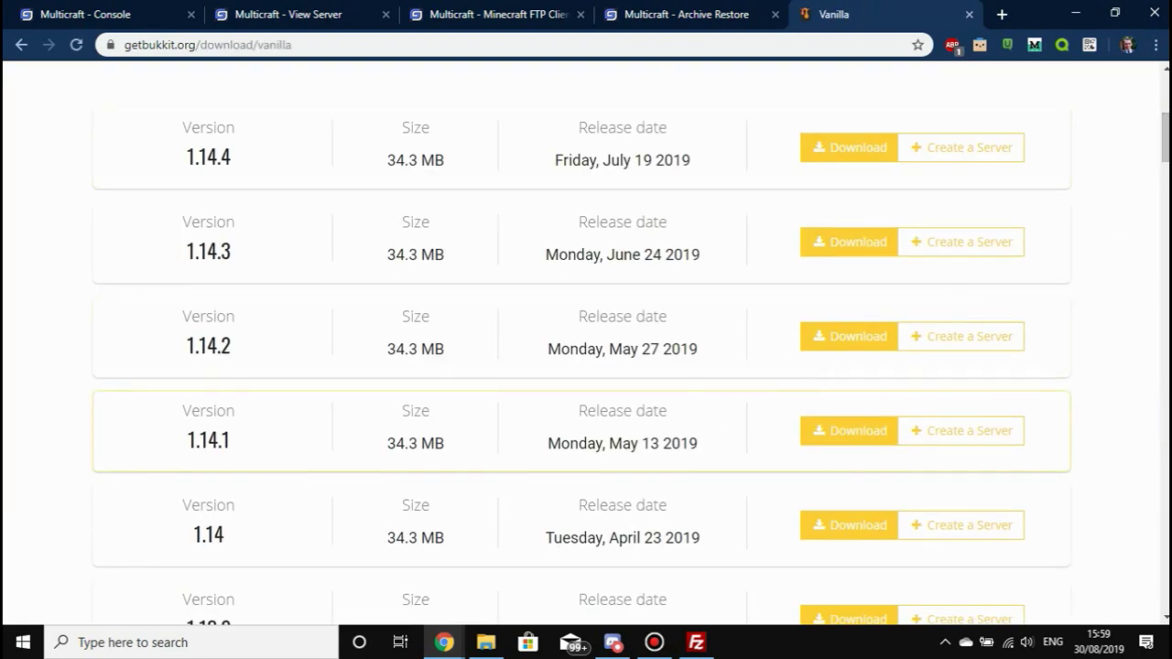
pyautogui.scroll(4, 1141, 287)
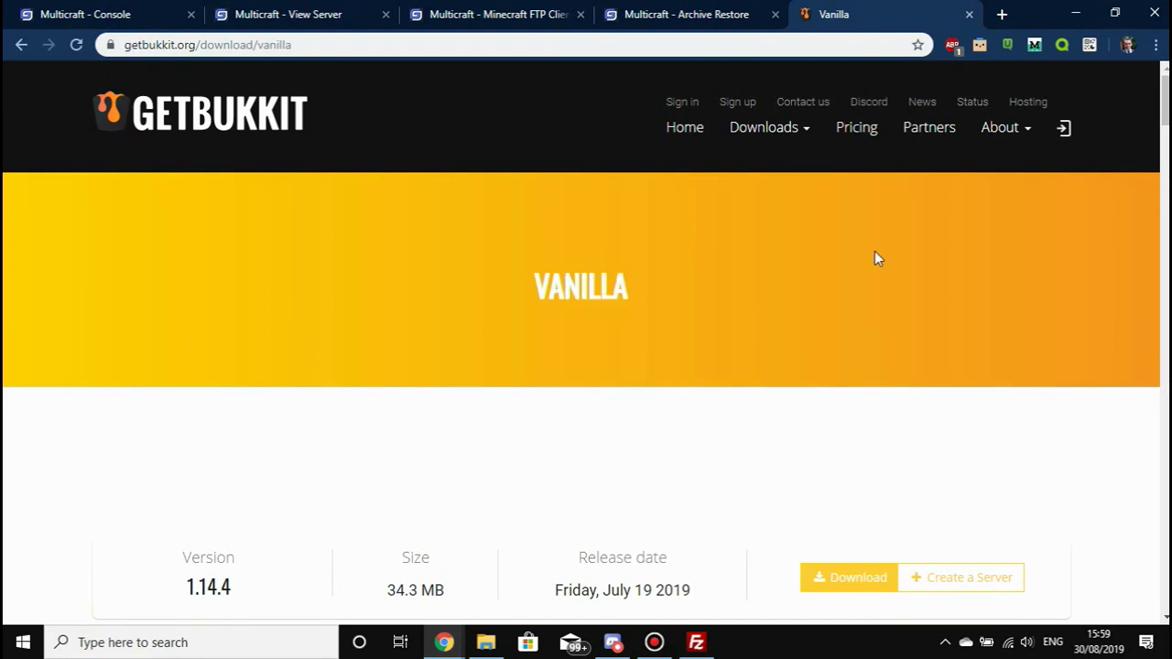
# Step: Download craftbukkit-1.14.4-R0.1-SNAPSHOT.jar from the 1.14.4 row of the Craftbukkit page
pyautogui.click(798, 131)
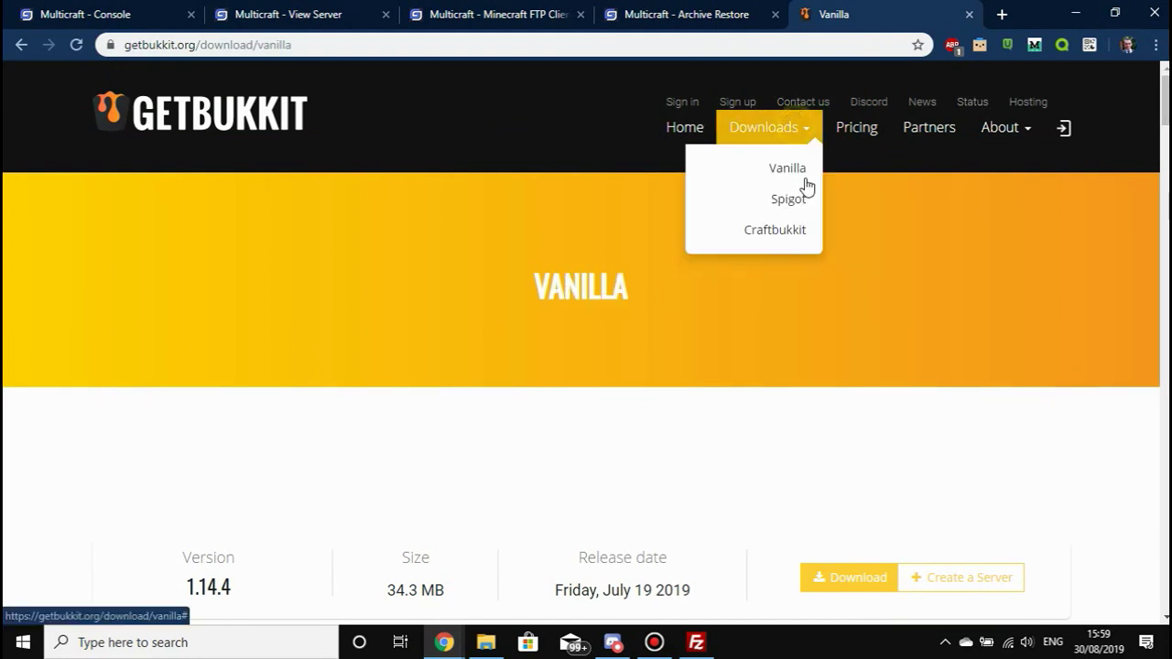
pyautogui.click(756, 240)
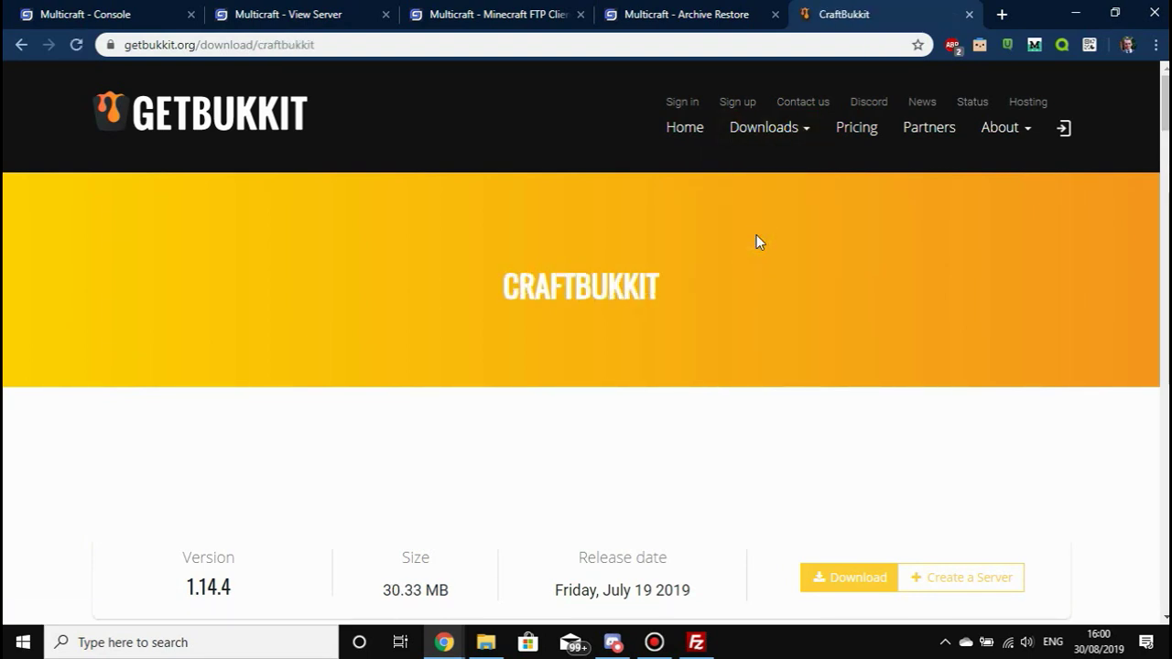
pyautogui.scroll(-3, 893, 440)
pyautogui.click(253, 327)
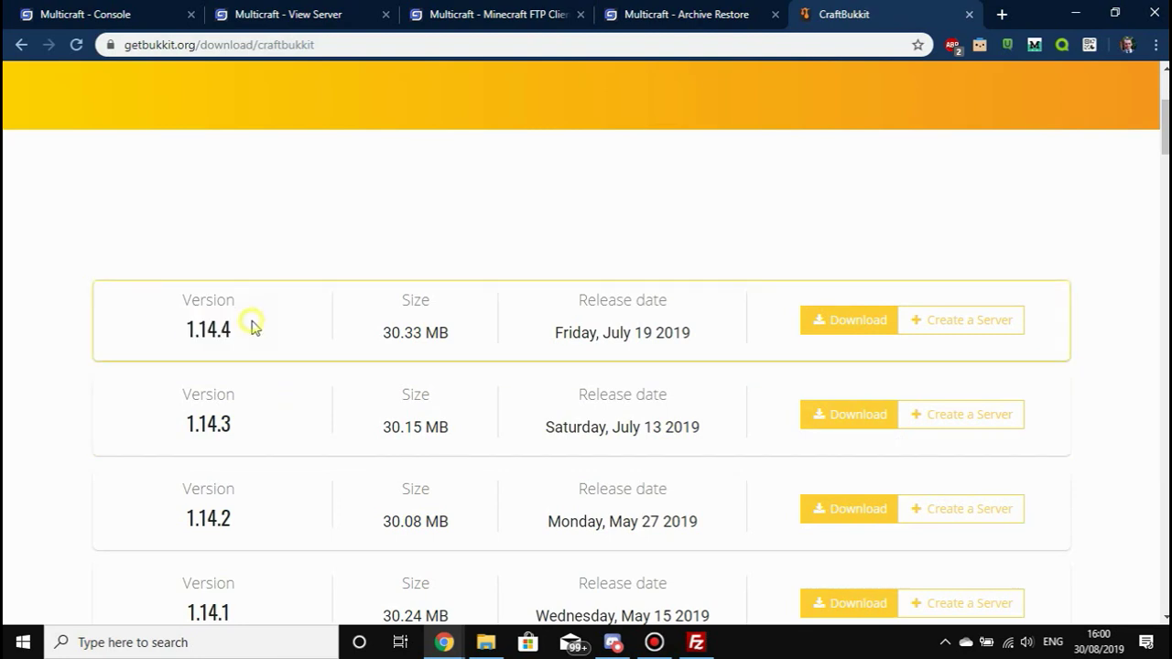
pyautogui.click(846, 333)
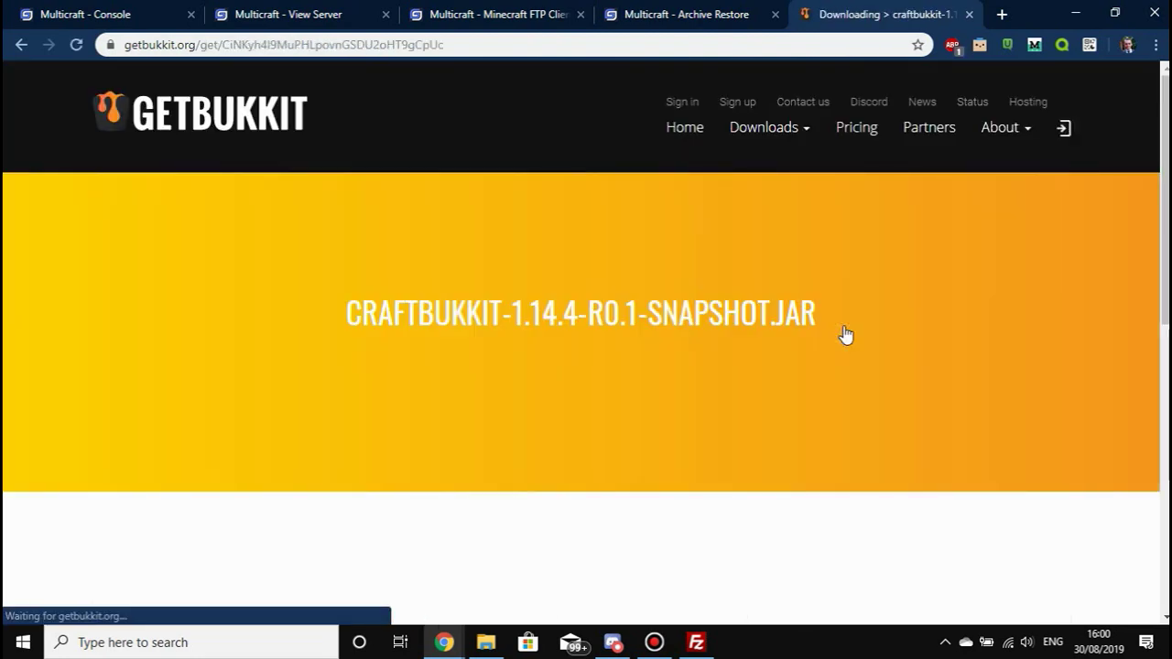
pyautogui.scroll(-5, 208, 319)
pyautogui.click(235, 245)
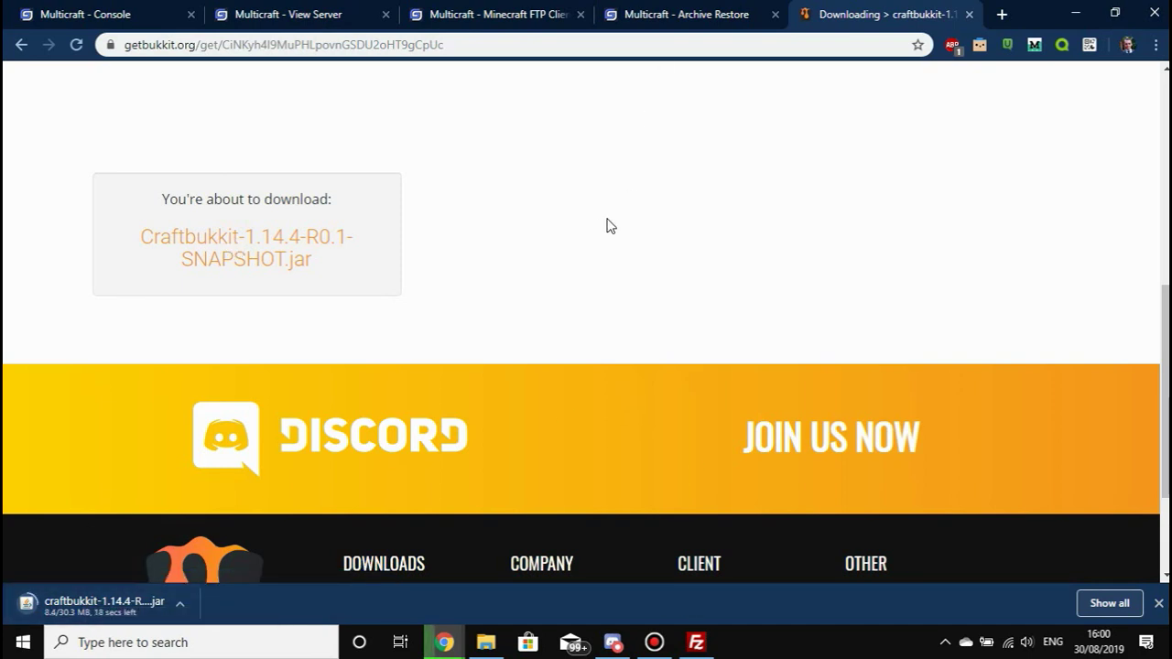
pyautogui.click(698, 7)
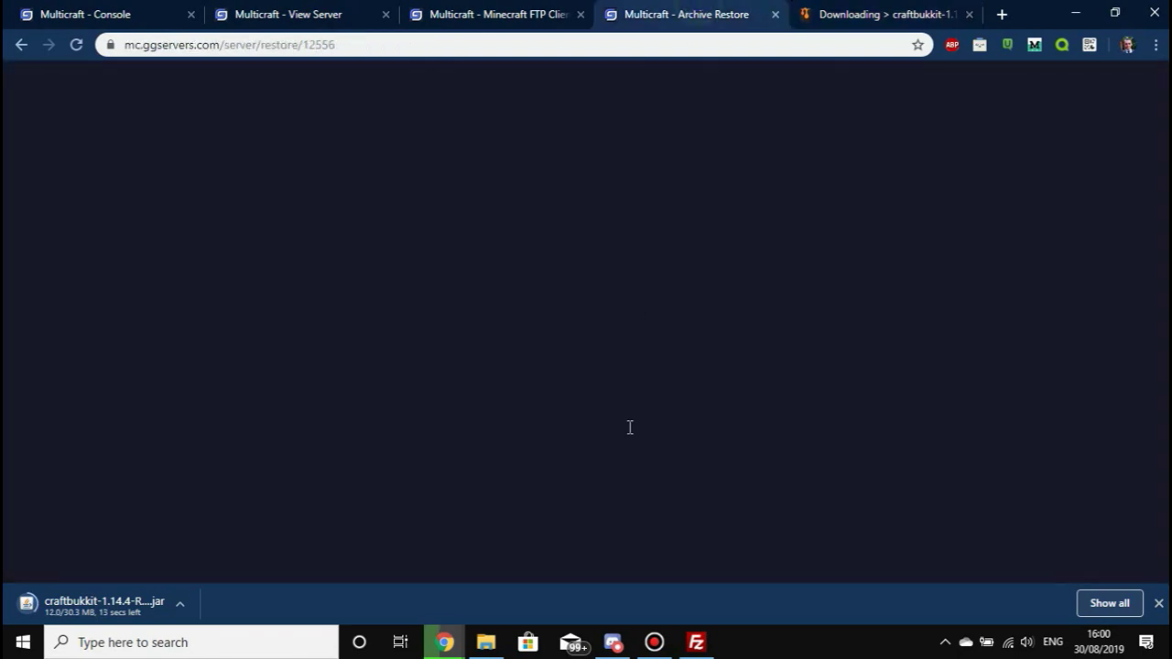
# Step: Select the old craftbukkit.jar on the server in FileZilla
pyautogui.click(815, 17)
pyautogui.scroll(3, 535, 479)
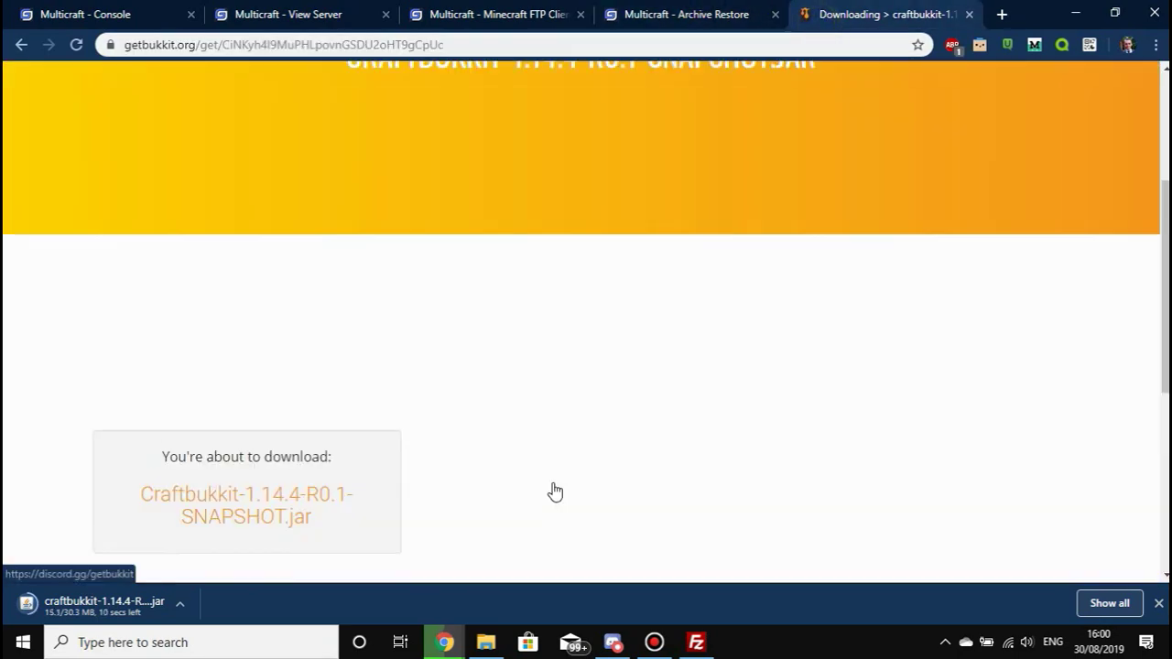
pyautogui.click(696, 642)
pyautogui.click(682, 376)
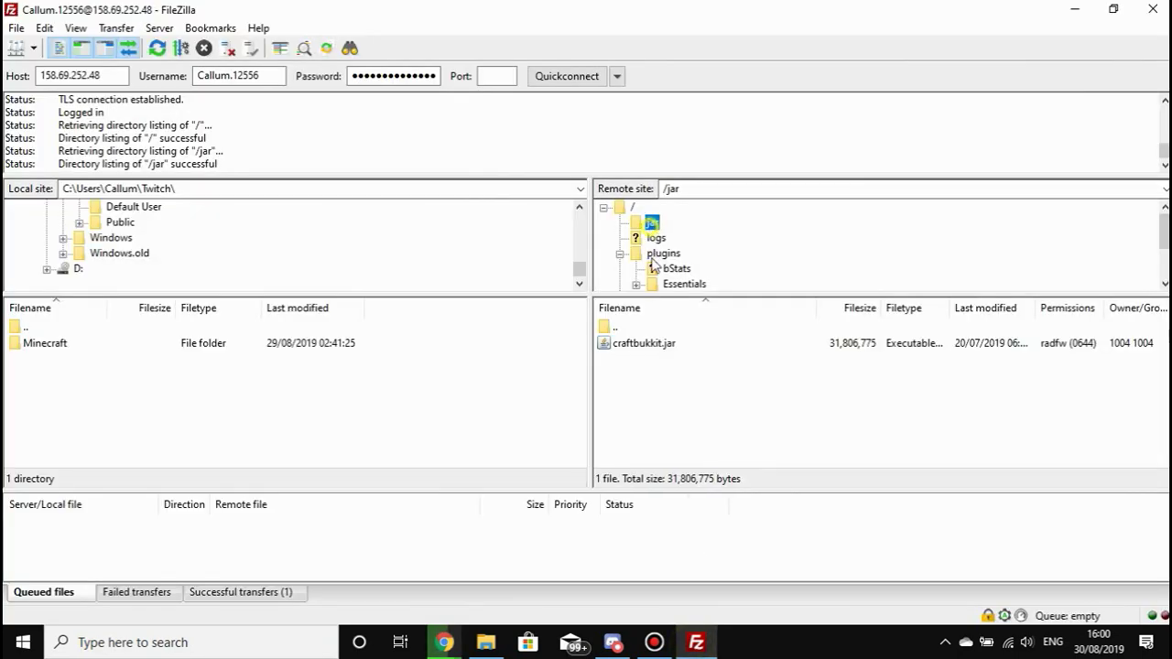
pyautogui.click(661, 347)
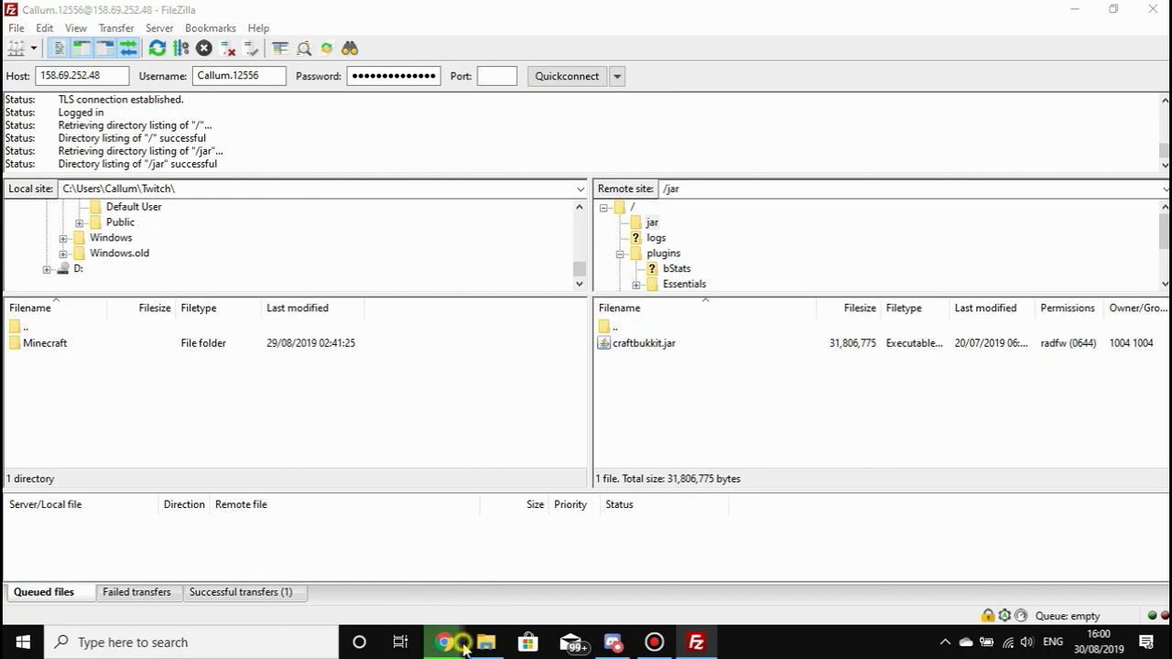
# Step: Keep the flagged craftbukkit-1.14.4-R0.1-SNAPSHOT.jar download in Chrome
pyautogui.moveTo(449, 641)
pyautogui.click(425, 555)
pyautogui.click(315, 577)
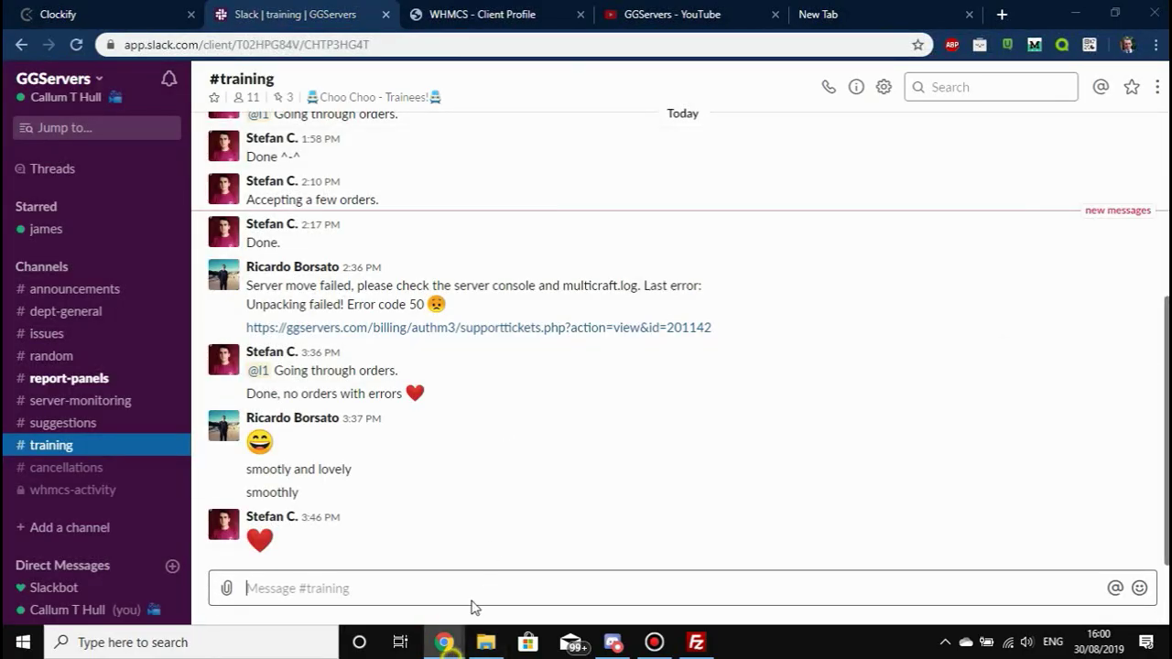
pyautogui.click(472, 604)
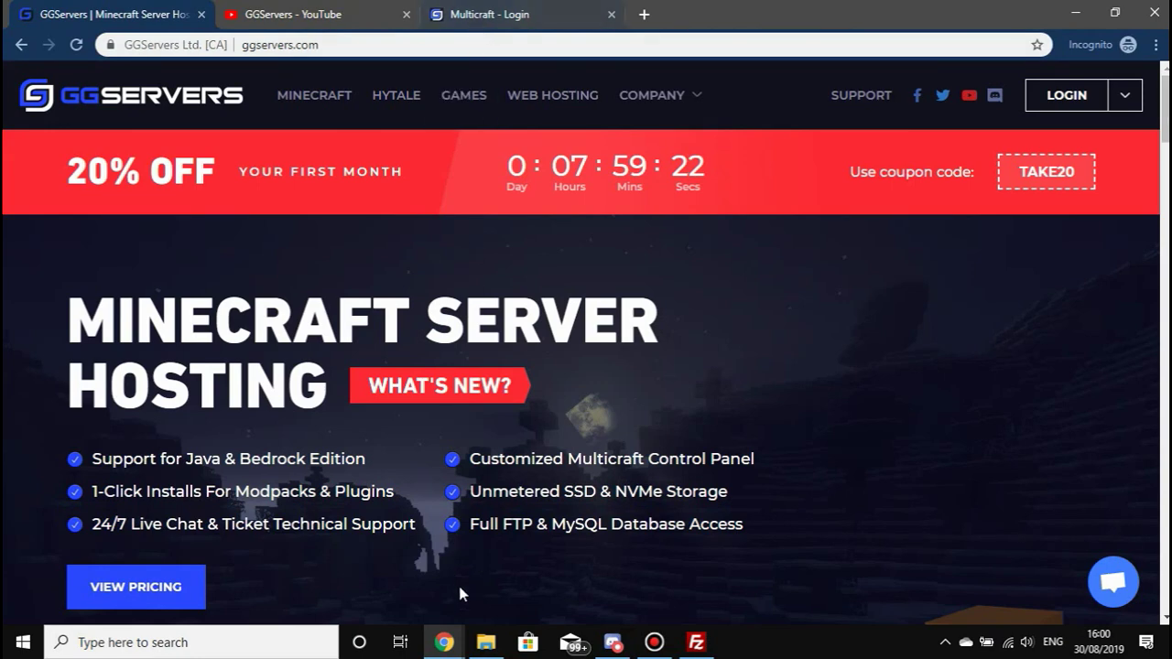
pyautogui.moveTo(444, 642)
pyautogui.click(641, 558)
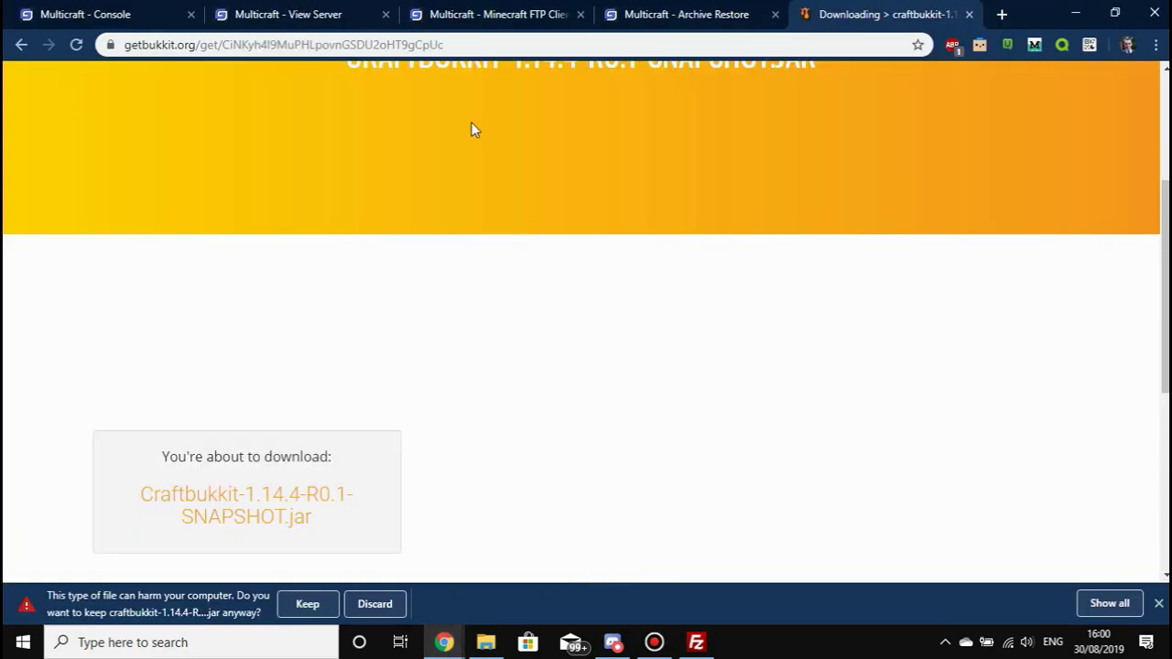
pyautogui.click(646, 11)
pyautogui.click(495, 14)
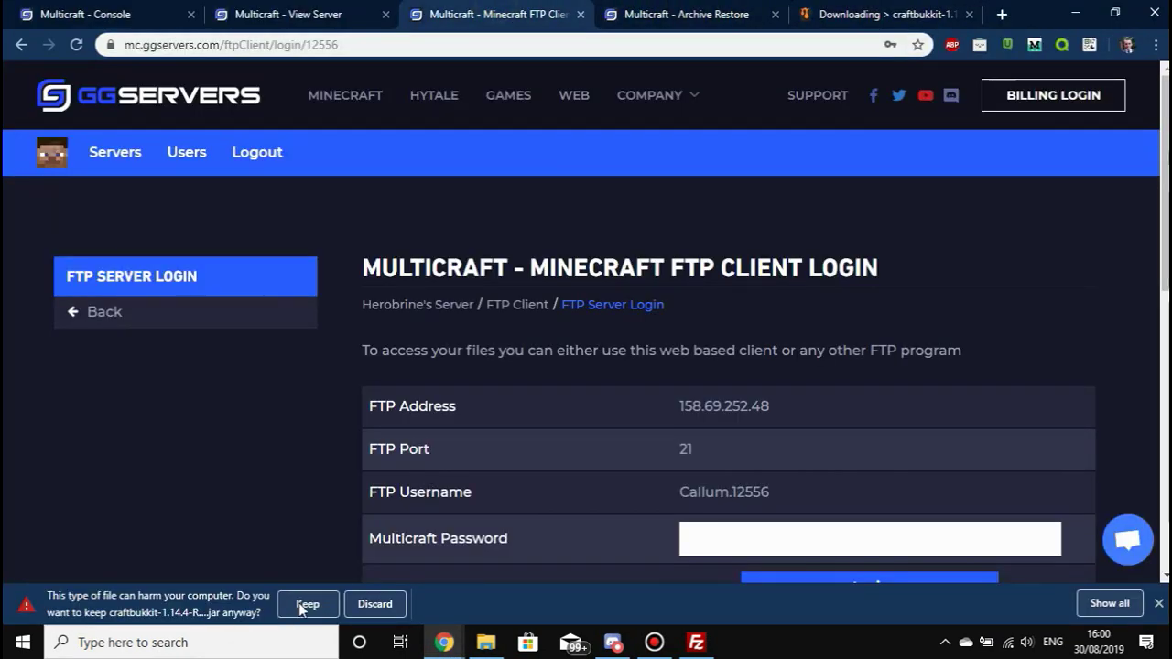
pyautogui.click(305, 604)
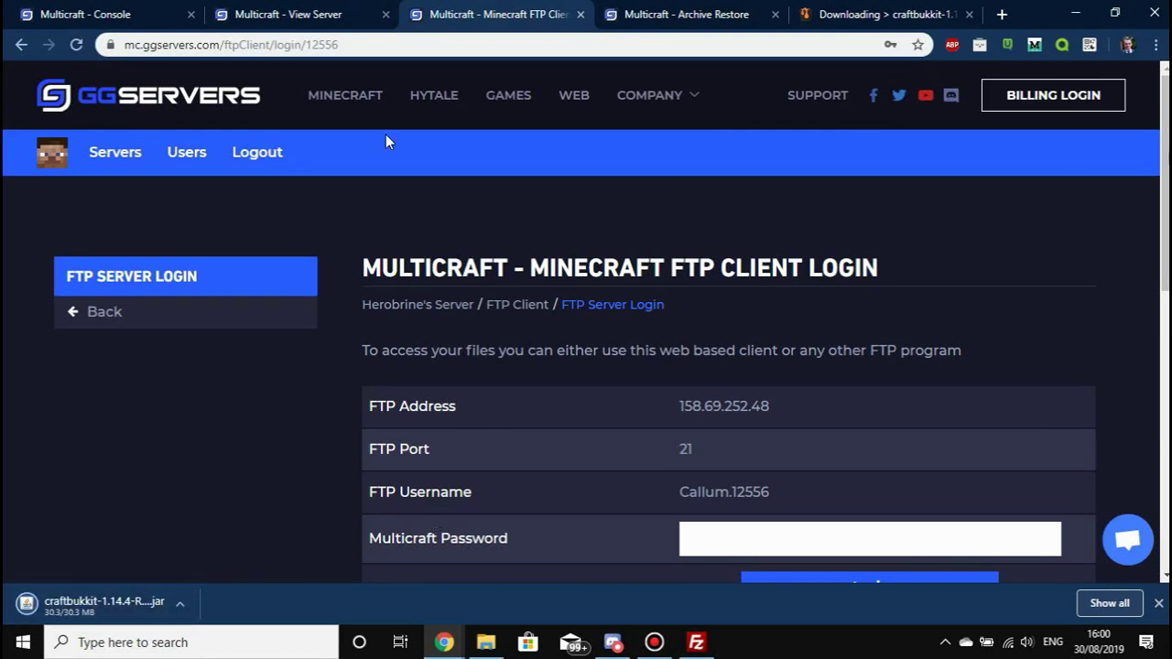
# Step: Stop Herobrine's Server and check the console's Saving worlds and Saving players lines
pyautogui.click(289, 13)
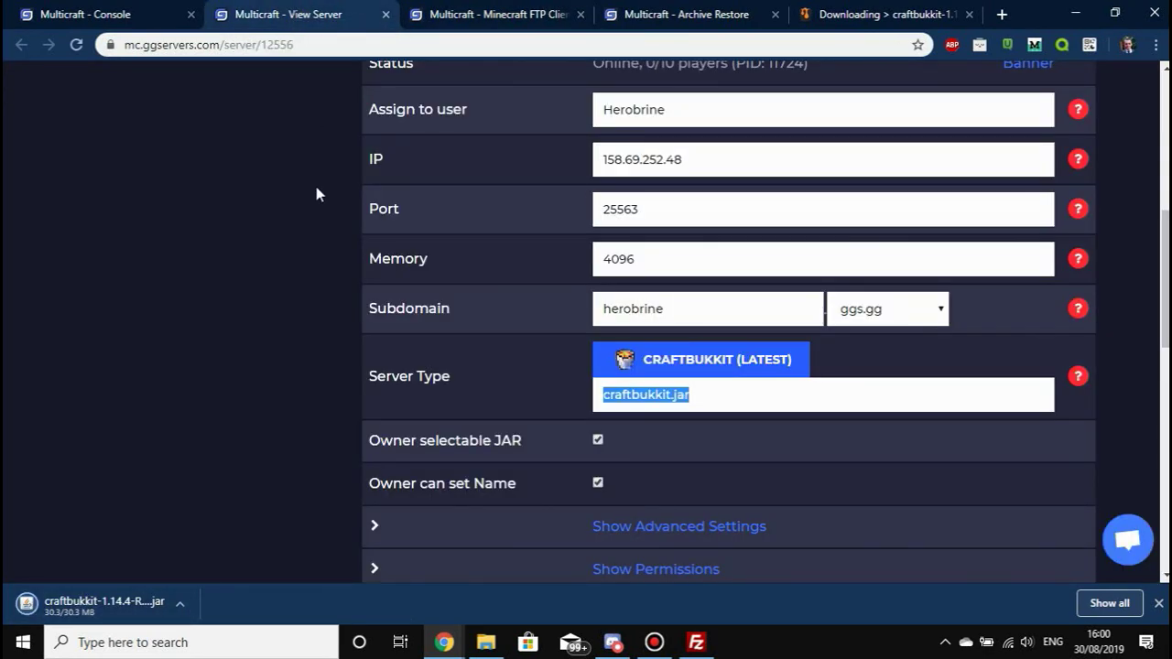
pyautogui.scroll(5, 316, 194)
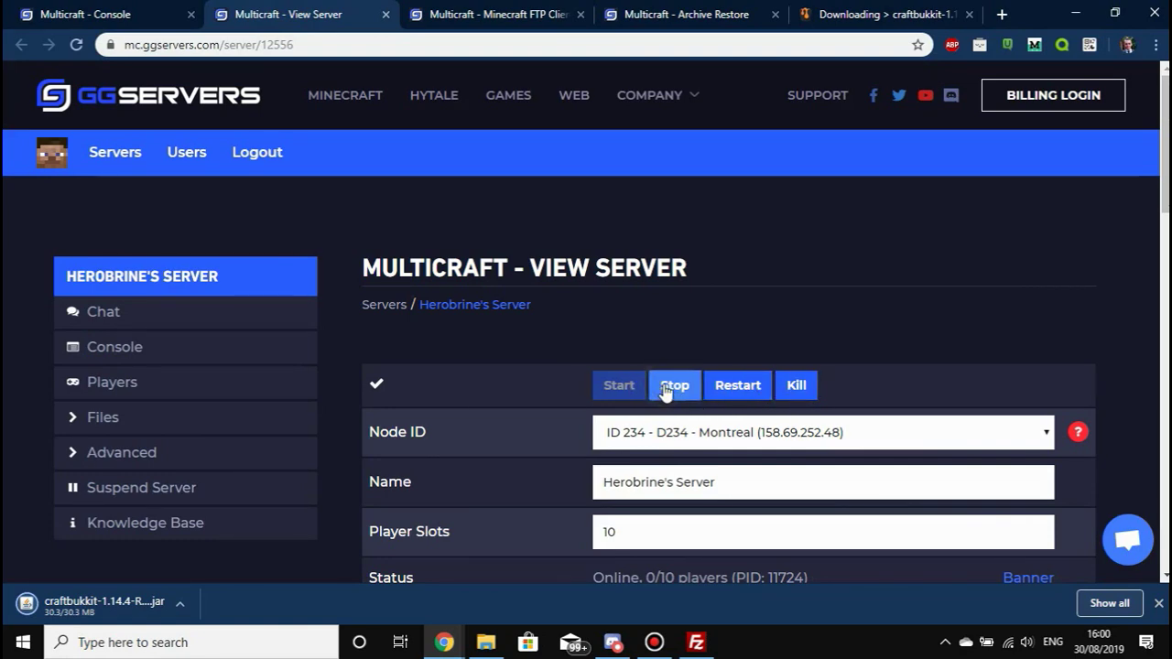
pyautogui.hotkey('ctrl', 'shift', 'Tab')
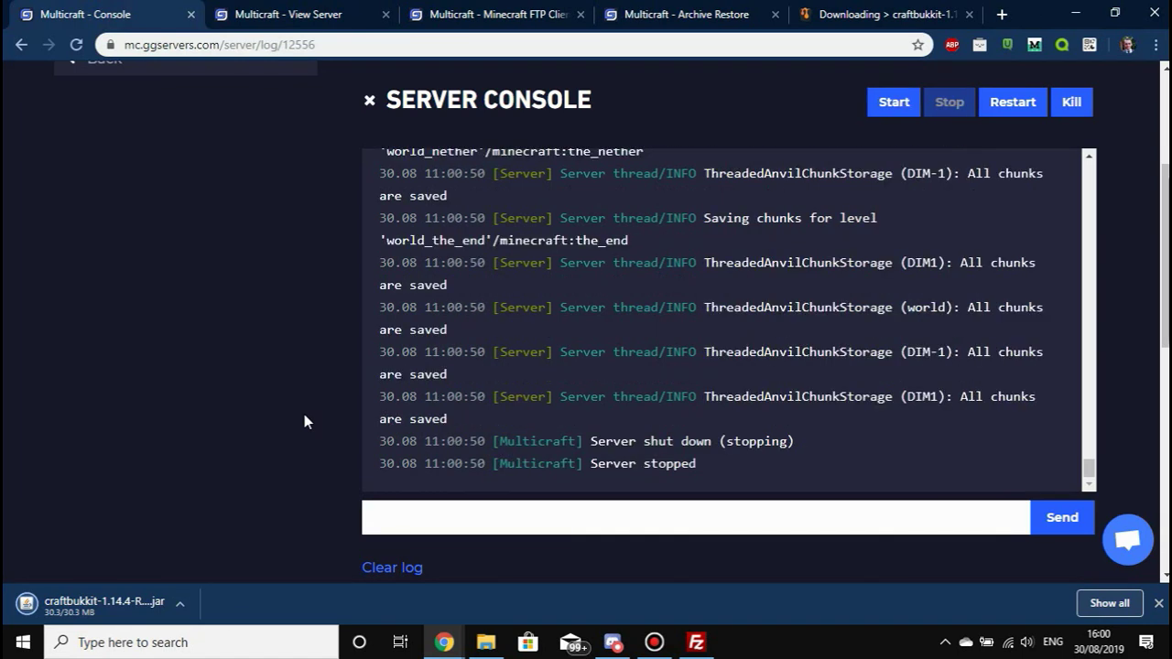
pyautogui.scroll(3, 550, 416)
pyautogui.scroll(-1, 749, 443)
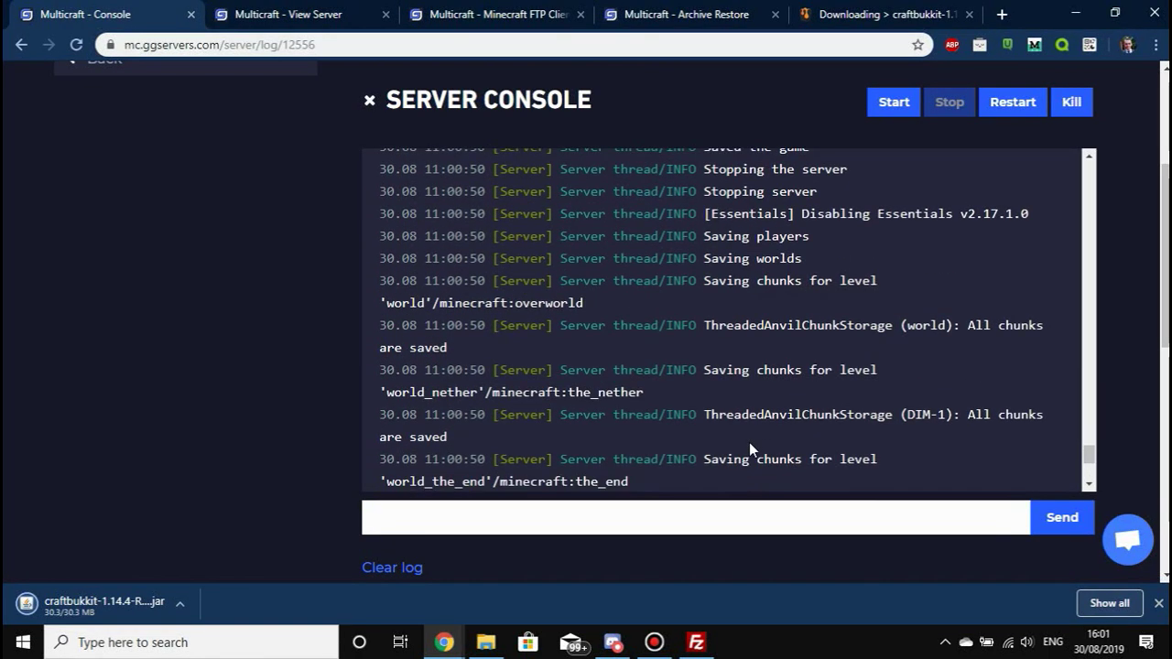
pyautogui.moveTo(714, 187); pyautogui.dragTo(876, 188)
pyautogui.click(877, 183)
pyautogui.moveTo(712, 169); pyautogui.dragTo(887, 166)
pyautogui.click(887, 166)
pyautogui.scroll(-2, 870, 192)
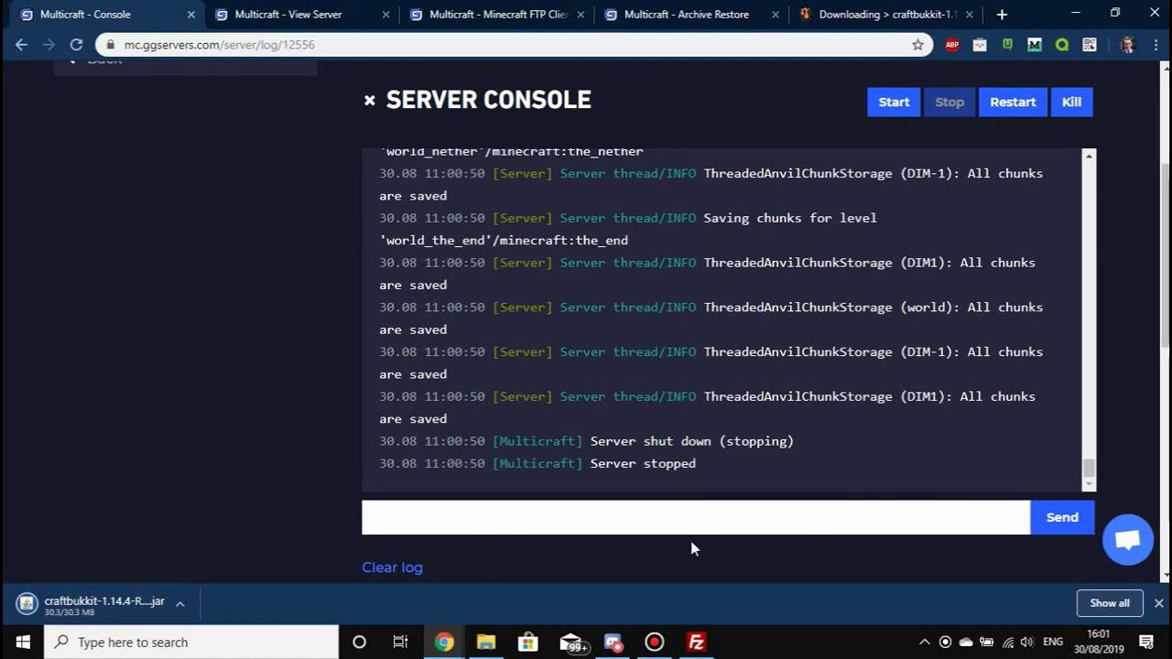
# Step: Delete the old craftbukkit.jar from the remote jar folder, confirming with Yes
pyautogui.click(698, 644)
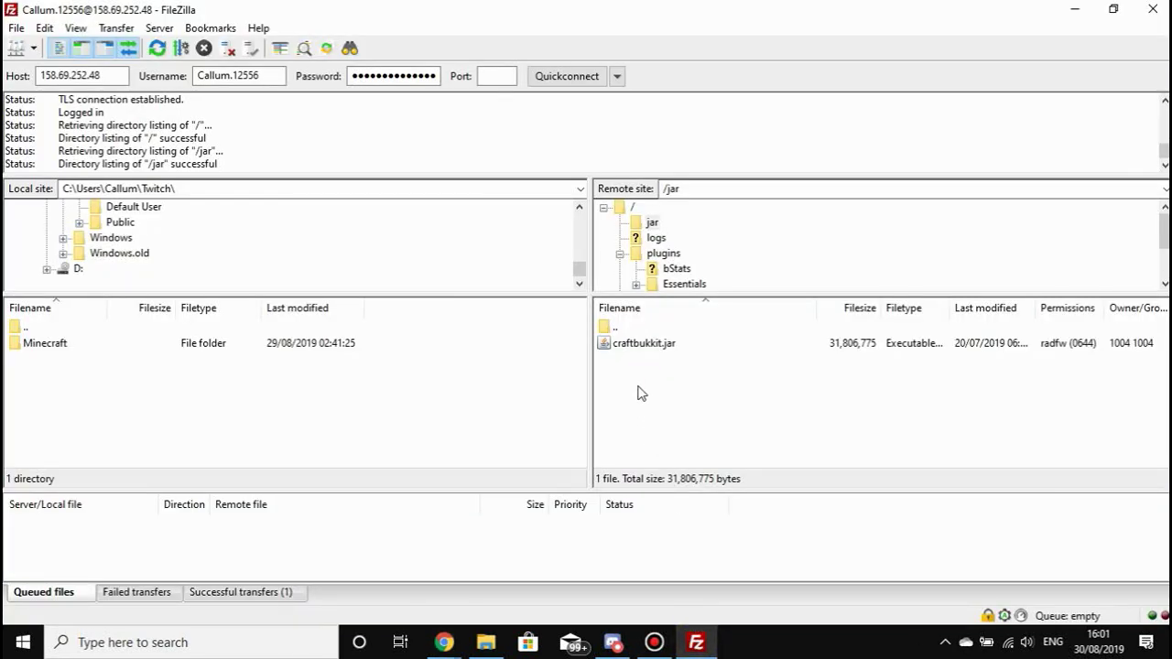
pyautogui.moveTo(443, 646)
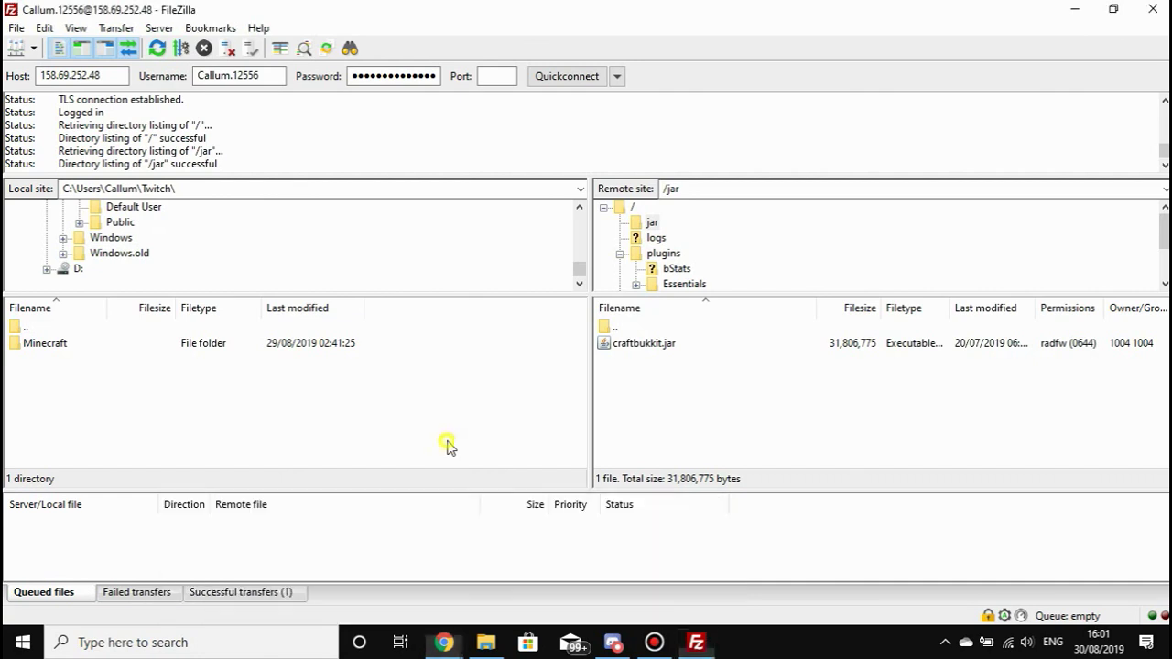
pyautogui.click(645, 352)
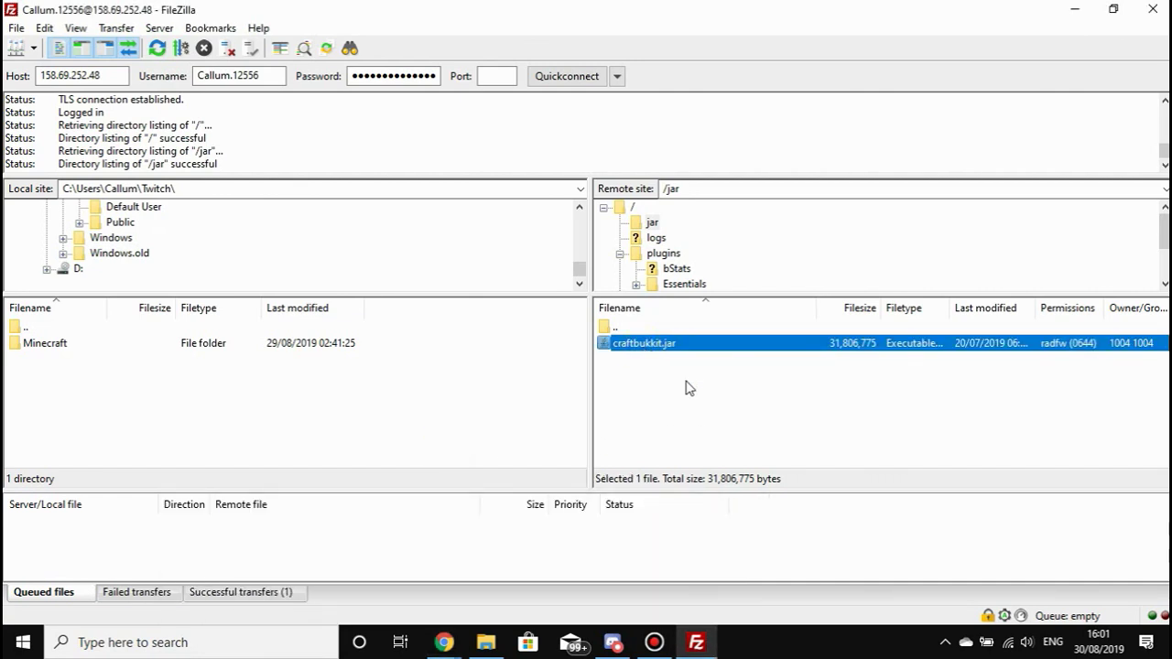
pyautogui.press('Delete')
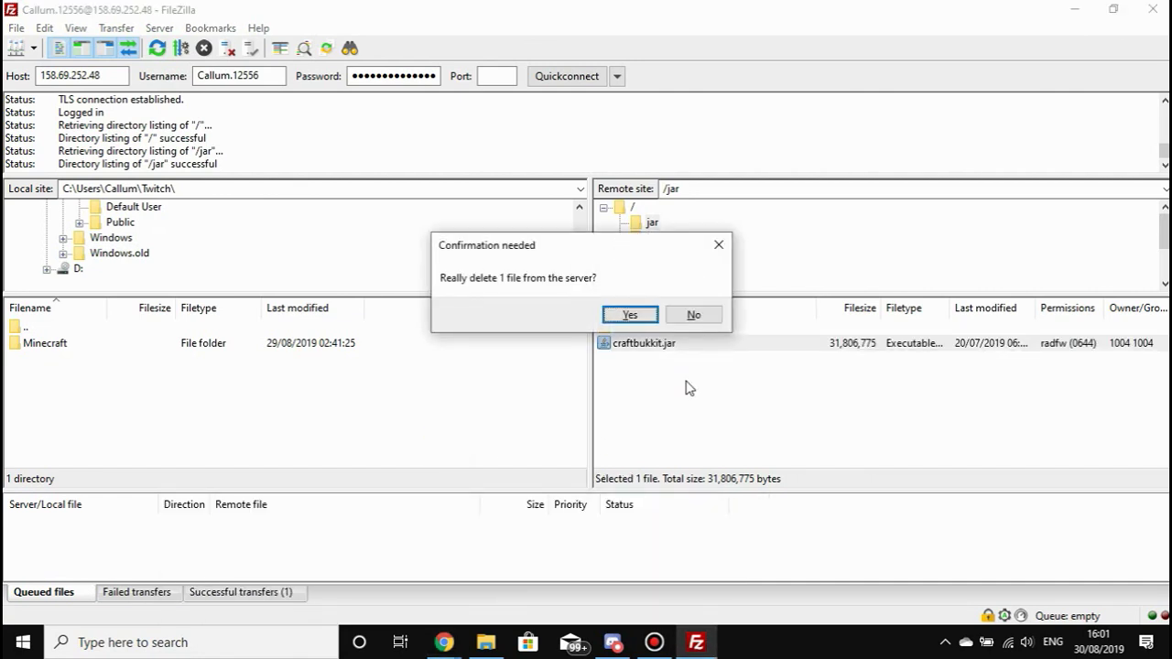
pyautogui.press('Return')
pyautogui.moveTo(687, 384); pyautogui.dragTo(971, 360)
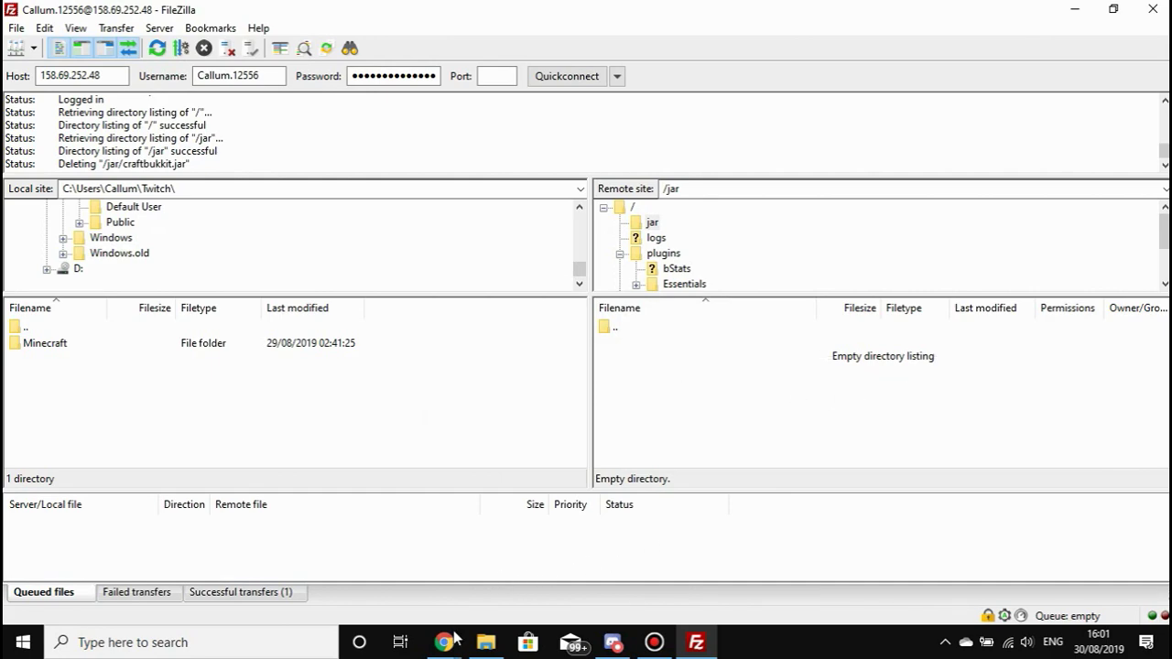
pyautogui.moveTo(456, 632)
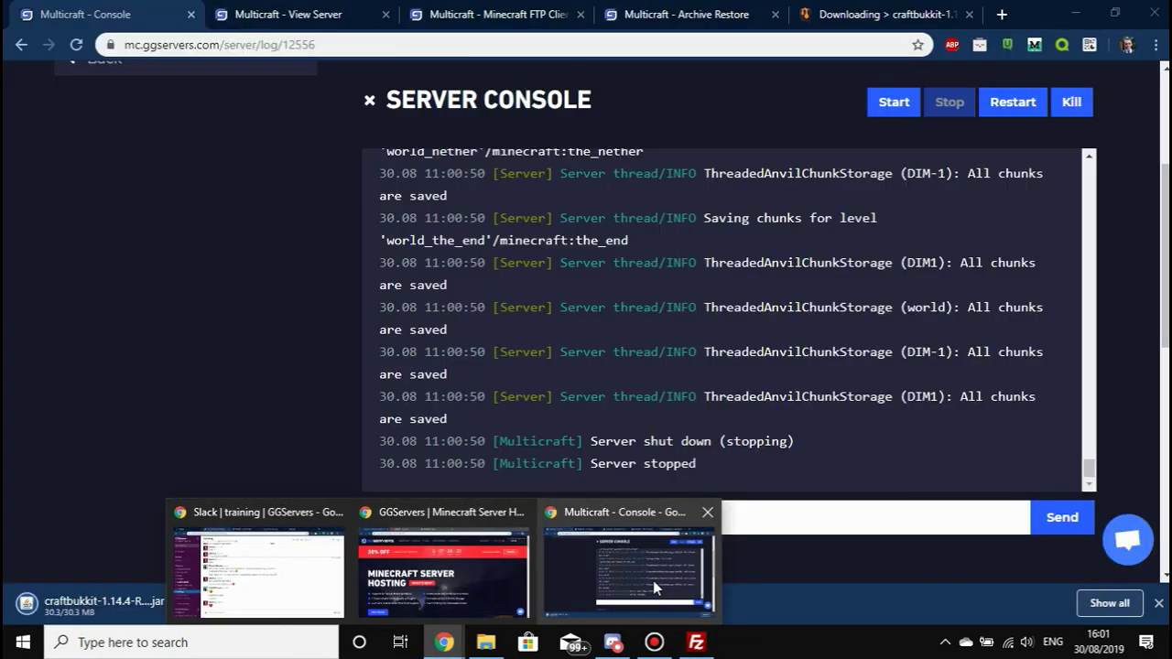
pyautogui.click(653, 581)
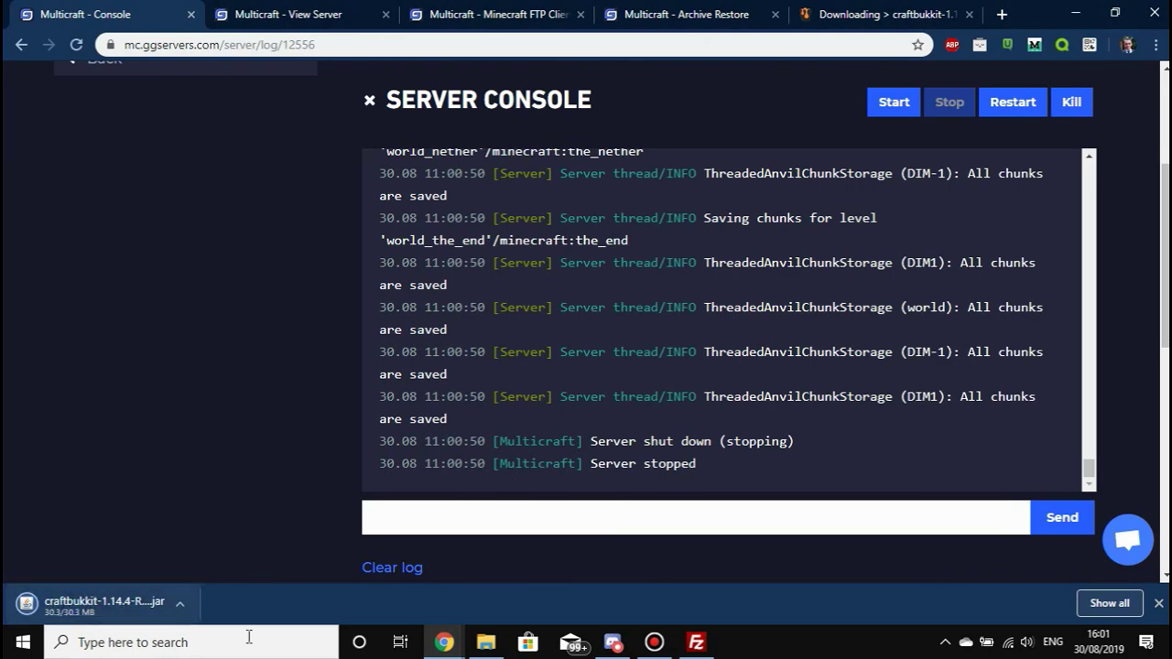
pyautogui.click(486, 642)
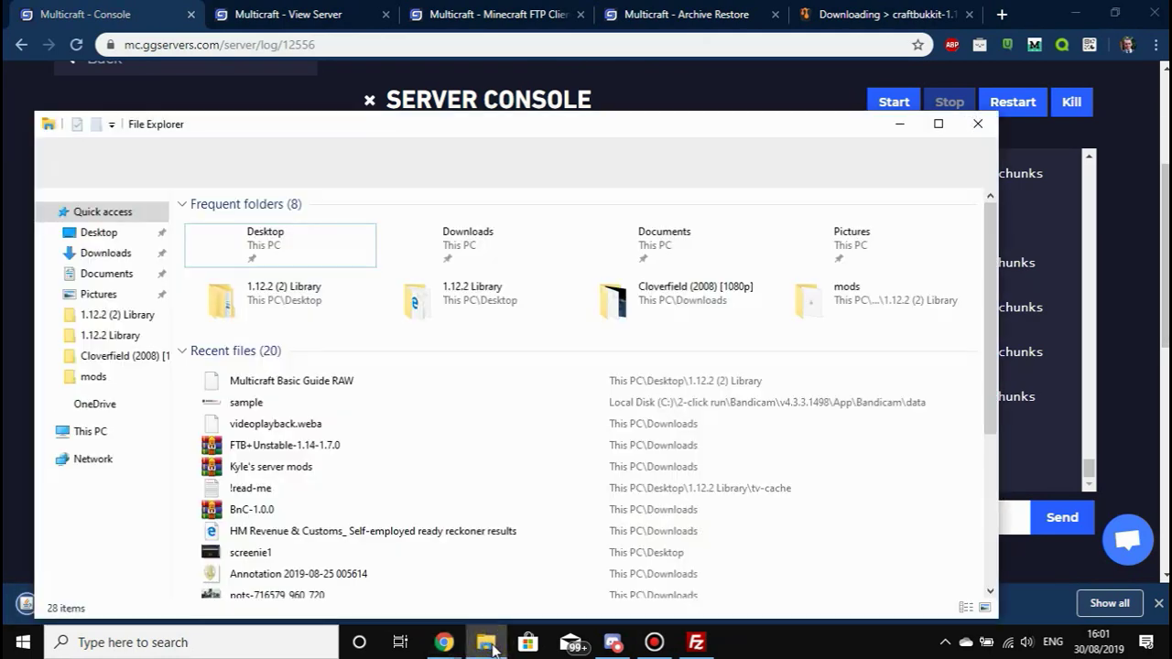
pyautogui.click(893, 126)
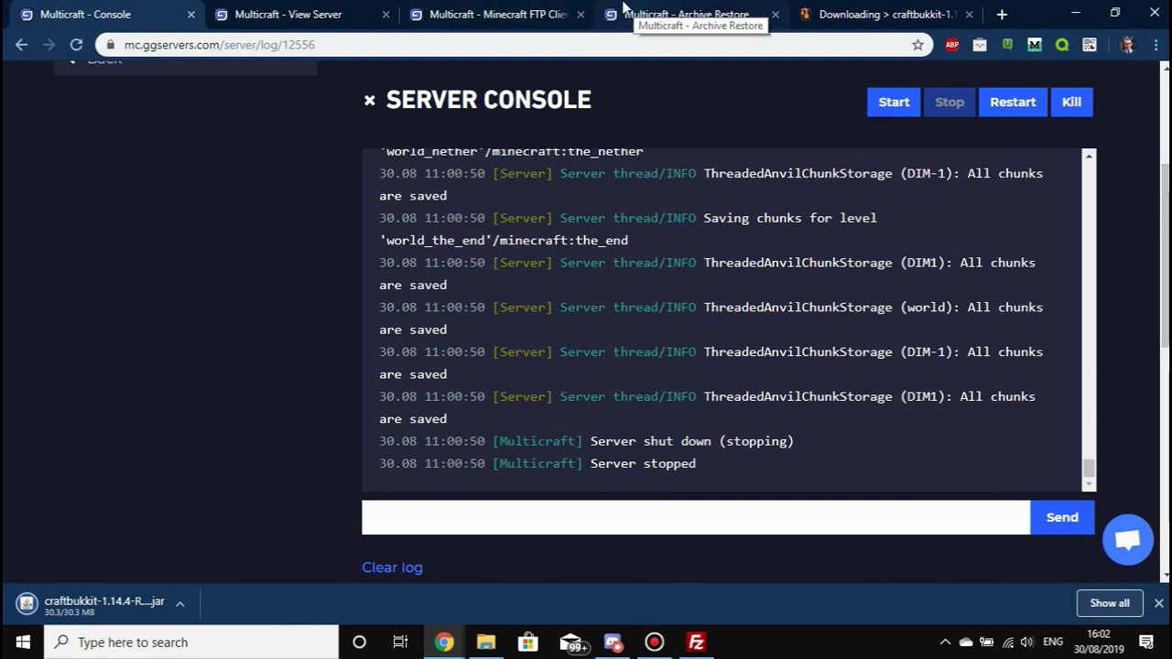
pyautogui.moveTo(554, 5)
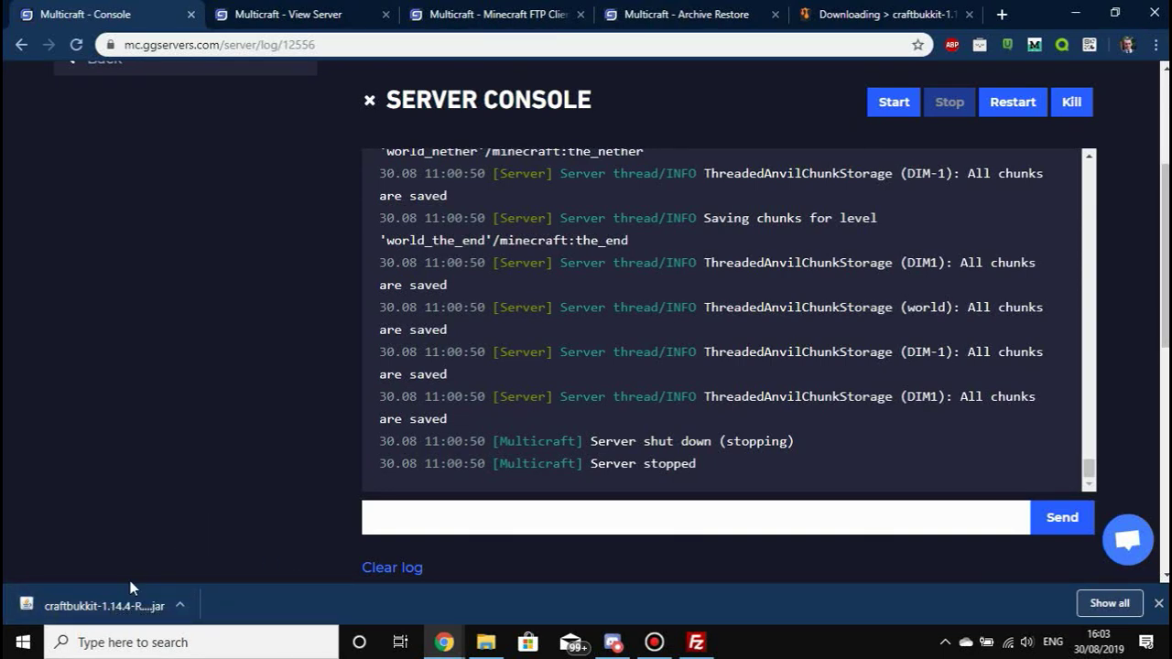
# Step: Upload the downloaded craftbukkit-1.14.4-R0.1-SNAPSHOT (1).jar (31,810,088 bytes) into the server's remote /jar folder
pyautogui.click(124, 604)
pyautogui.moveTo(124, 605); pyautogui.dragTo(801, 406)
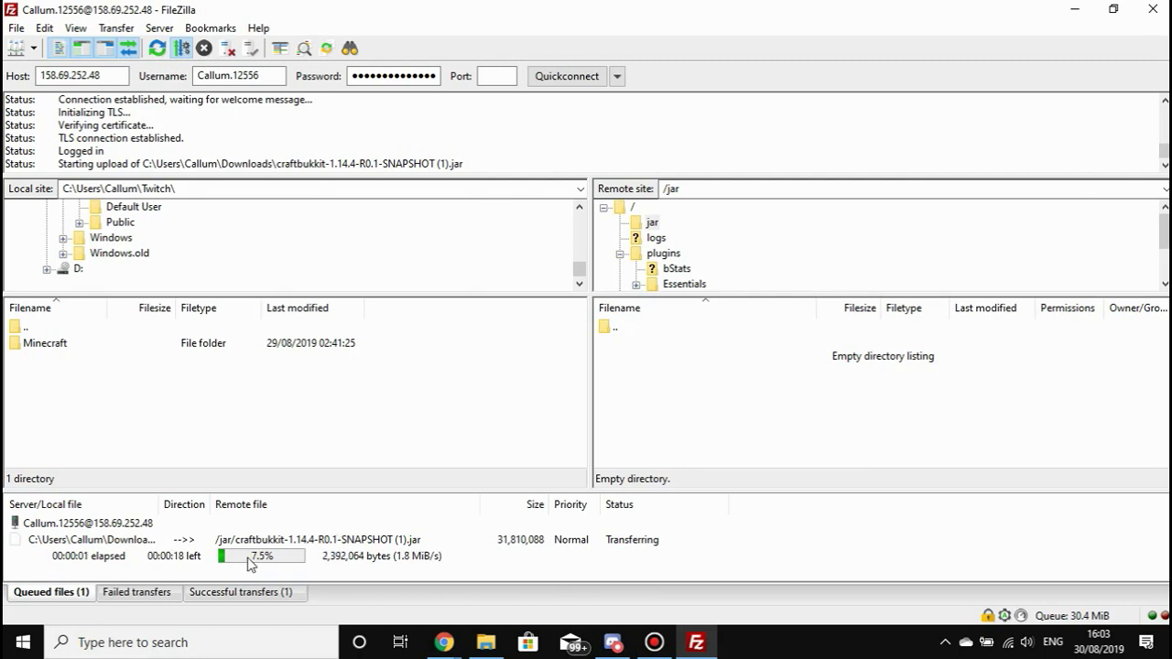
pyautogui.click(252, 561)
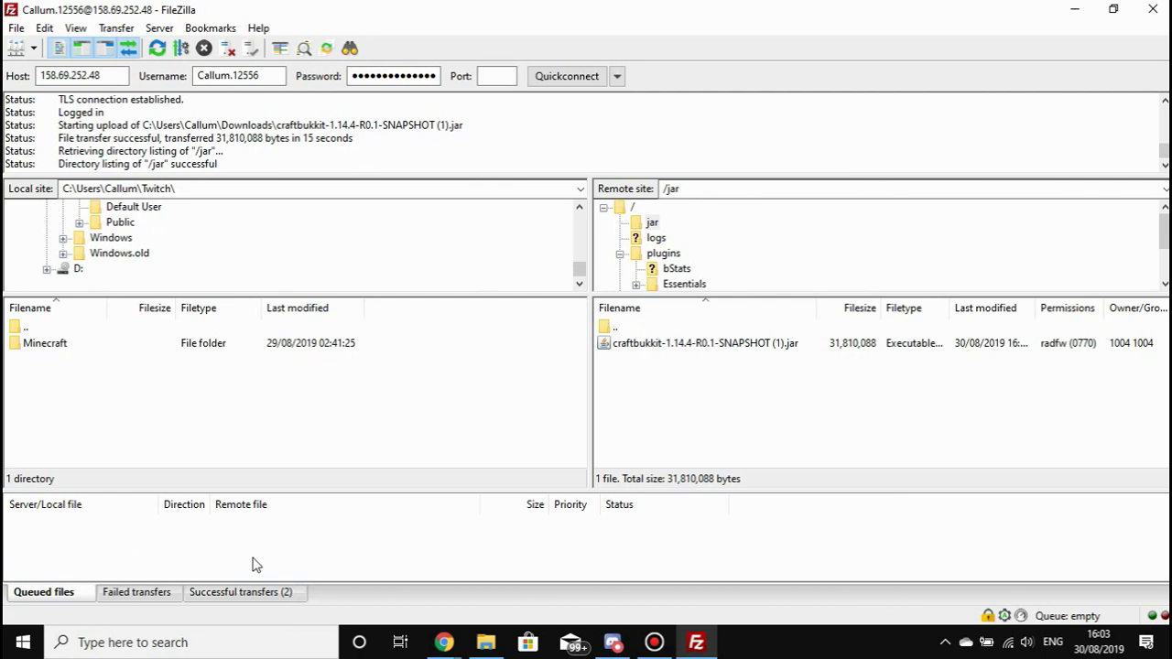
# Step: Rename the uploaded jar to craftbukkit-1.14.4-R0.1-SNAPSHOT.jar by deleting the ' (1)' suffix
pyautogui.click(796, 346)
pyautogui.rightClick(796, 346)
pyautogui.click(758, 442)
pyautogui.click(772, 346)
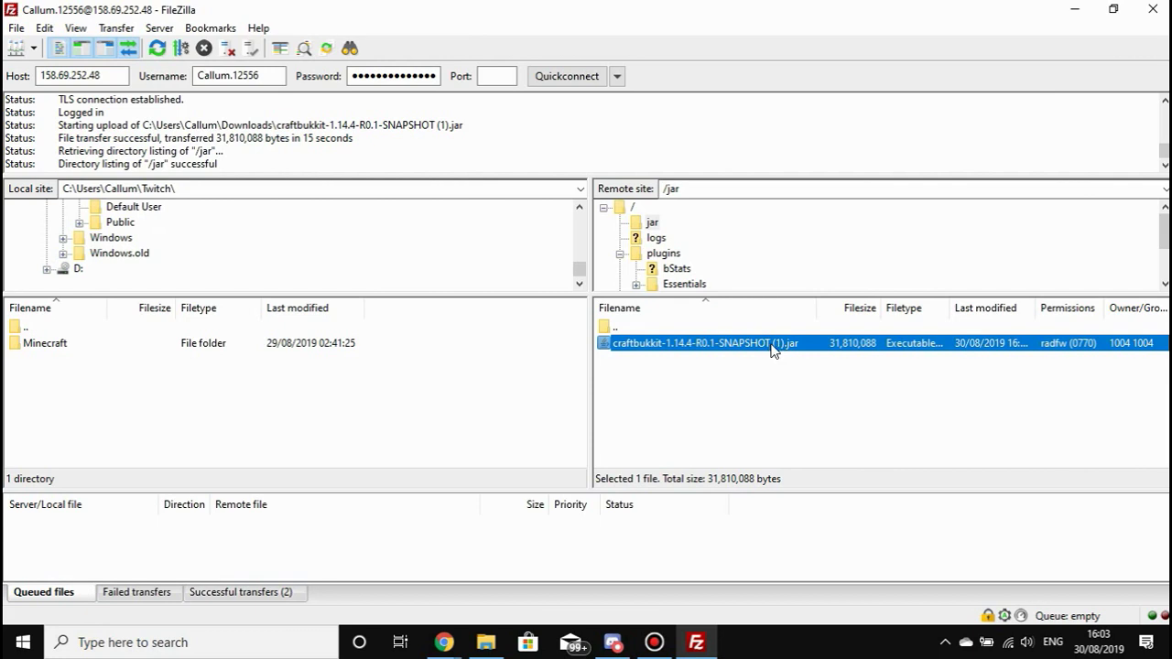
pyautogui.rightClick(771, 349)
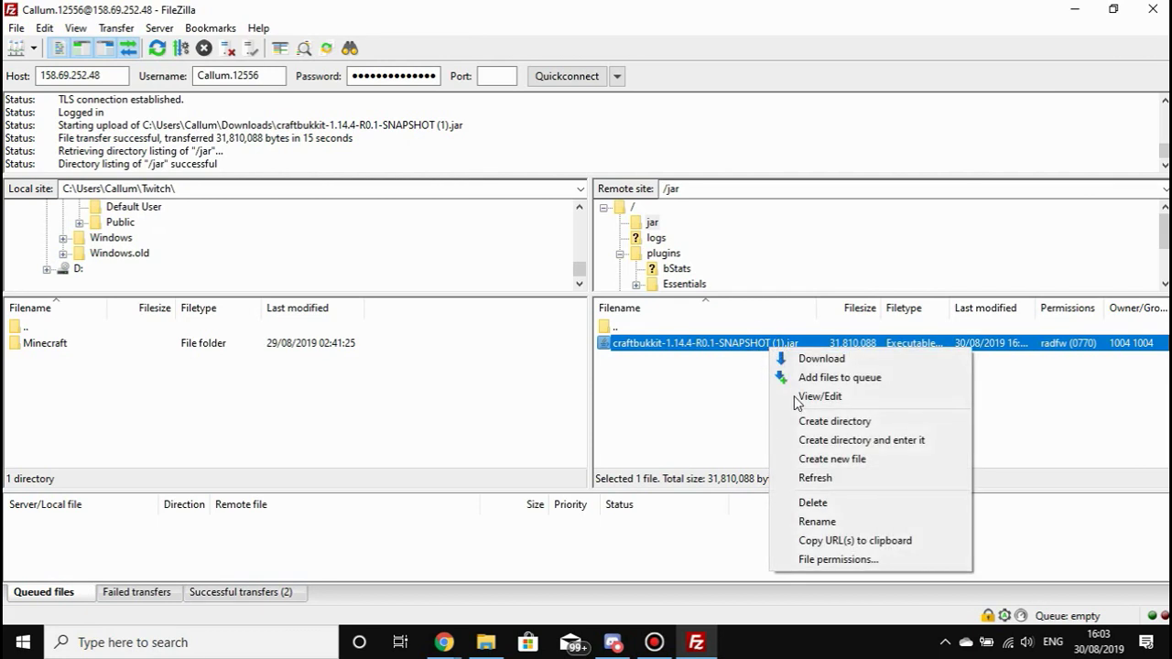
pyautogui.click(673, 406)
pyautogui.click(778, 347)
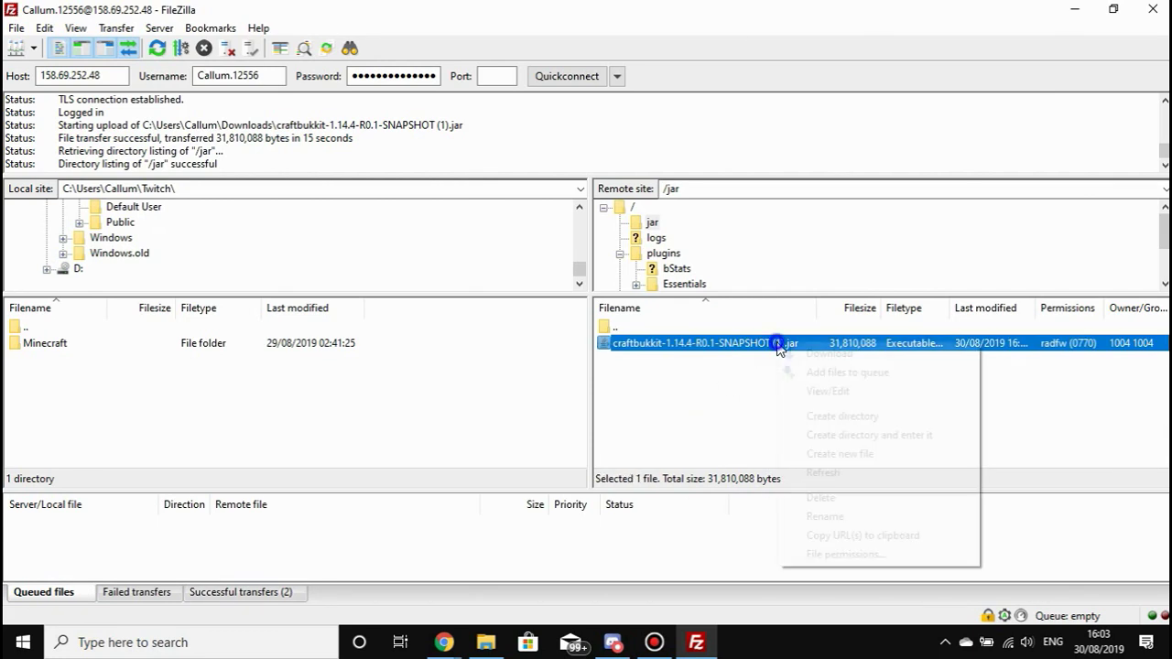
pyautogui.rightClick(778, 347)
pyautogui.click(836, 518)
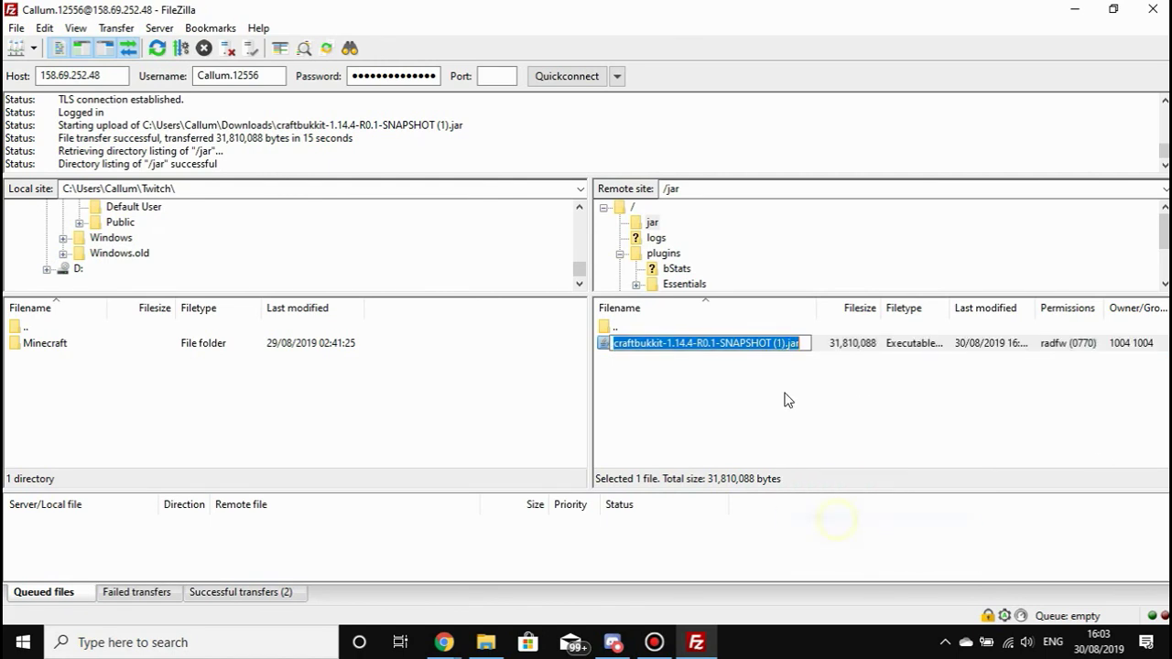
pyautogui.moveTo(807, 343); pyautogui.dragTo(793, 343)
pyautogui.click(786, 344)
pyautogui.press('BackSpace')
pyautogui.press('BackSpace')
pyautogui.press('BackSpace')
pyautogui.press('BackSpace')
pyautogui.press('BackSpace')
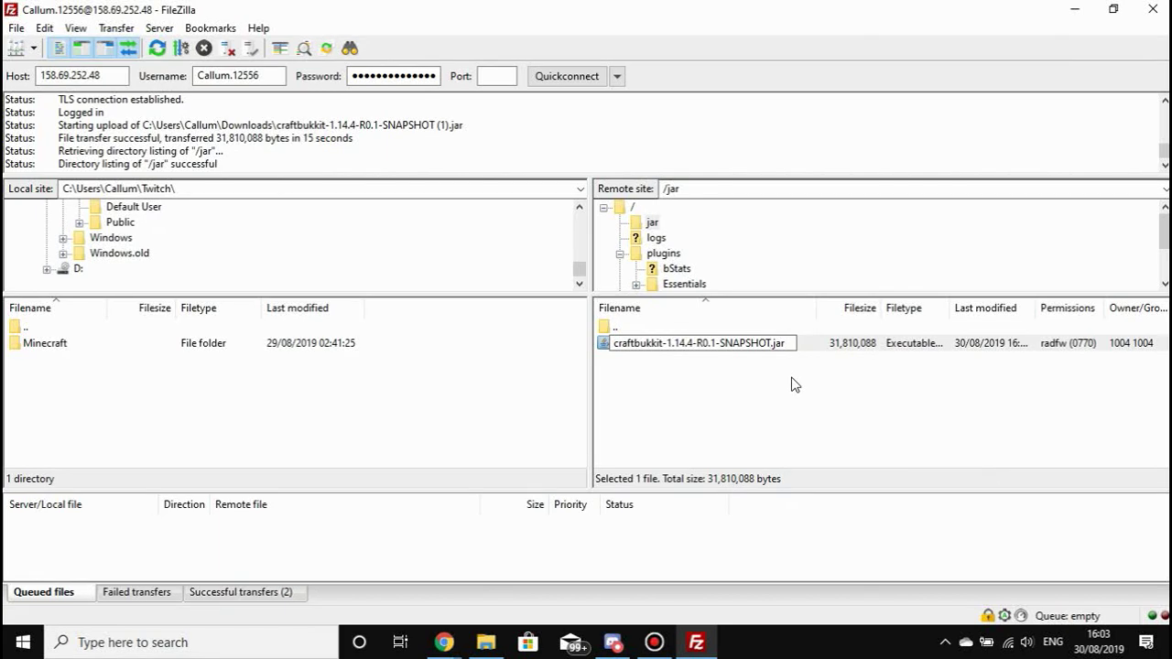
pyautogui.click(795, 384)
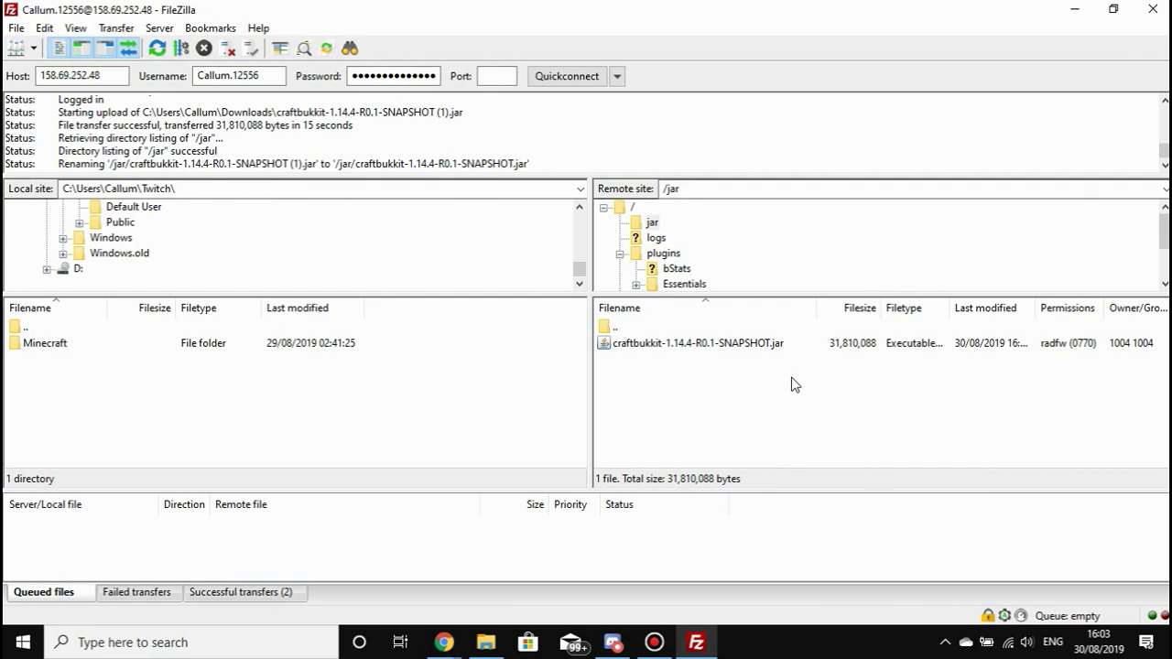
# Step: Reopen renaming on the jar to verify its name and keep it unchanged
pyautogui.rightClick(772, 343)
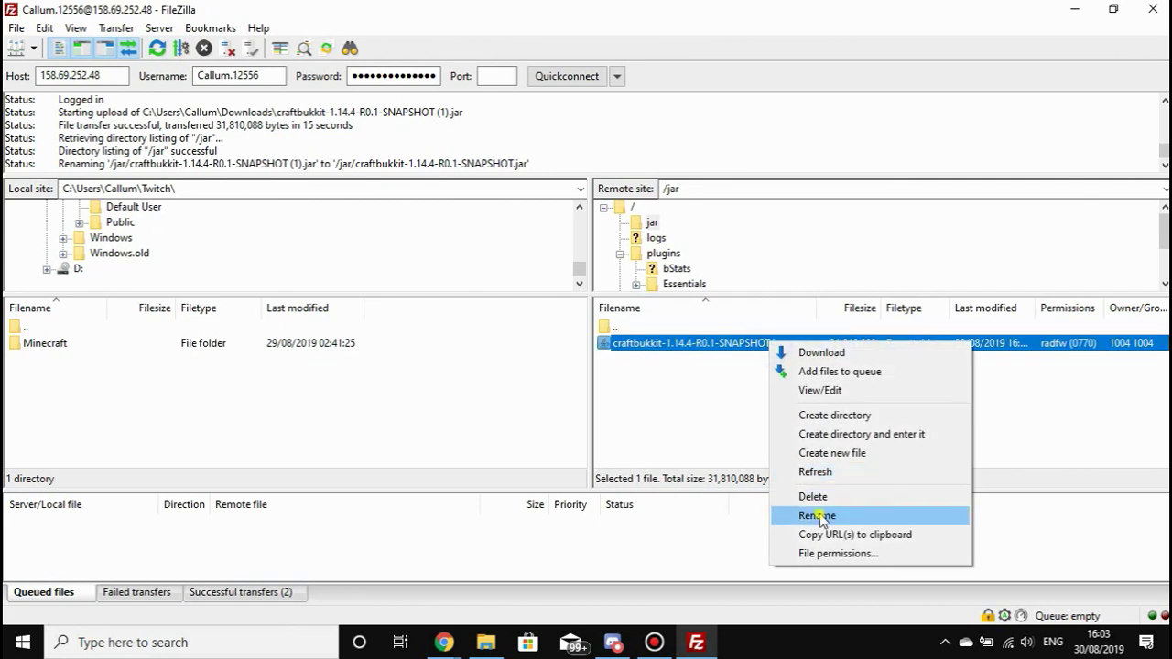
pyautogui.click(820, 517)
pyautogui.hotkey('ctrl', 'c')
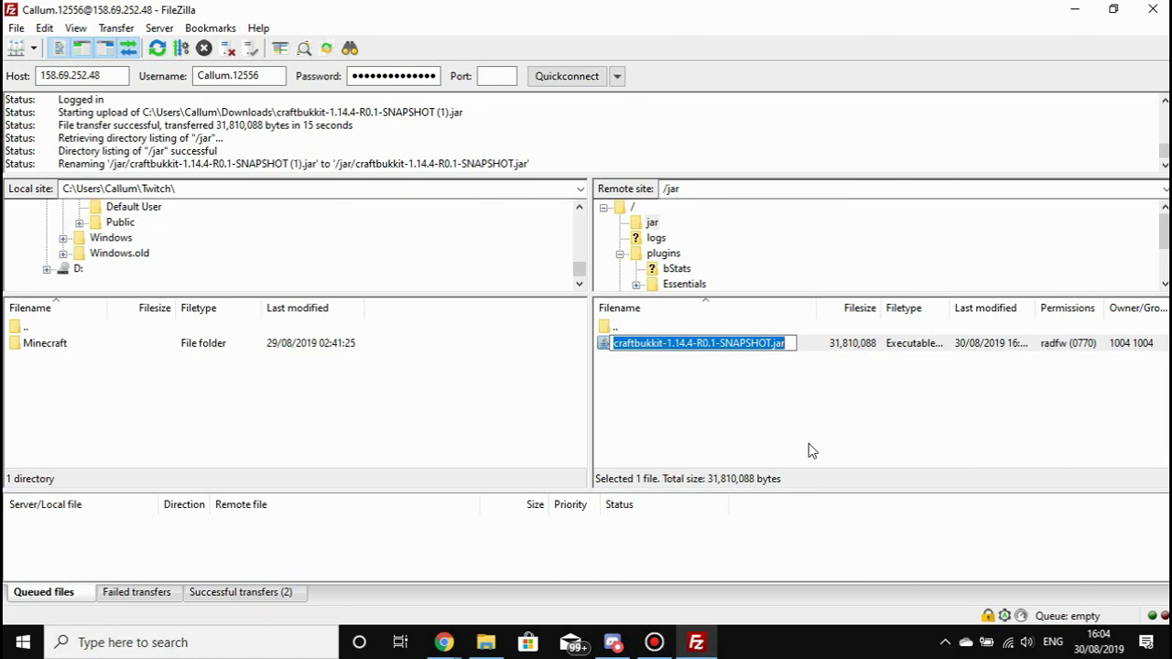
pyautogui.click(773, 345)
pyautogui.press('Return')
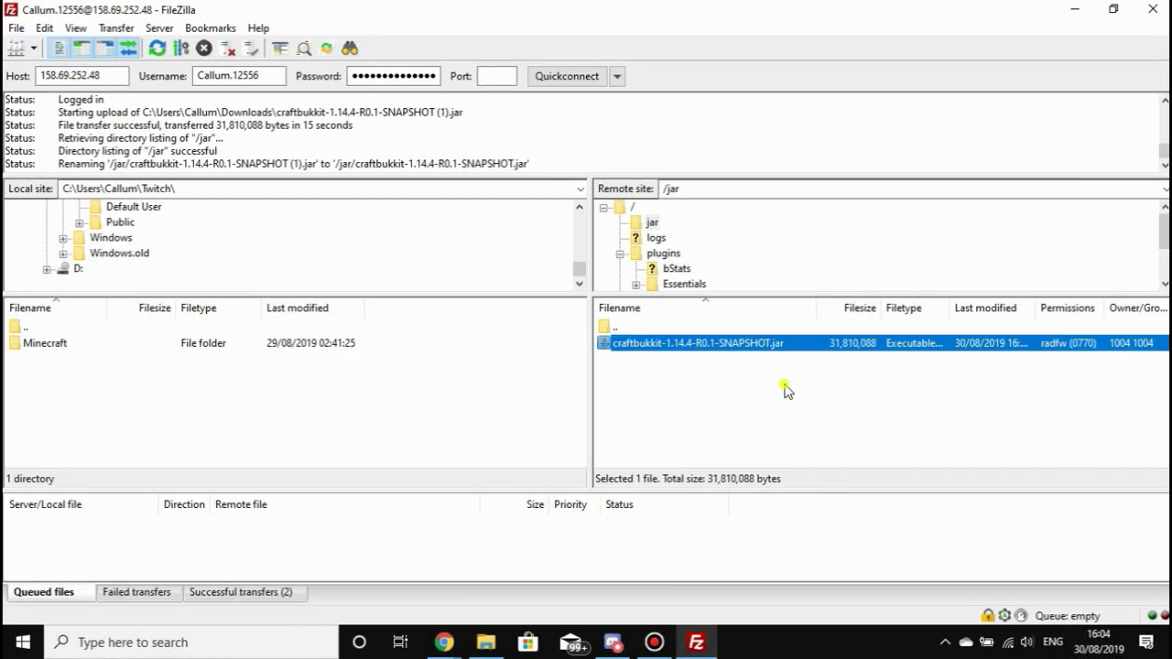
pyautogui.click(788, 392)
# Step: Return to the Multicraft panel's View Server page and scroll to the Server Type settings
pyautogui.click(444, 643)
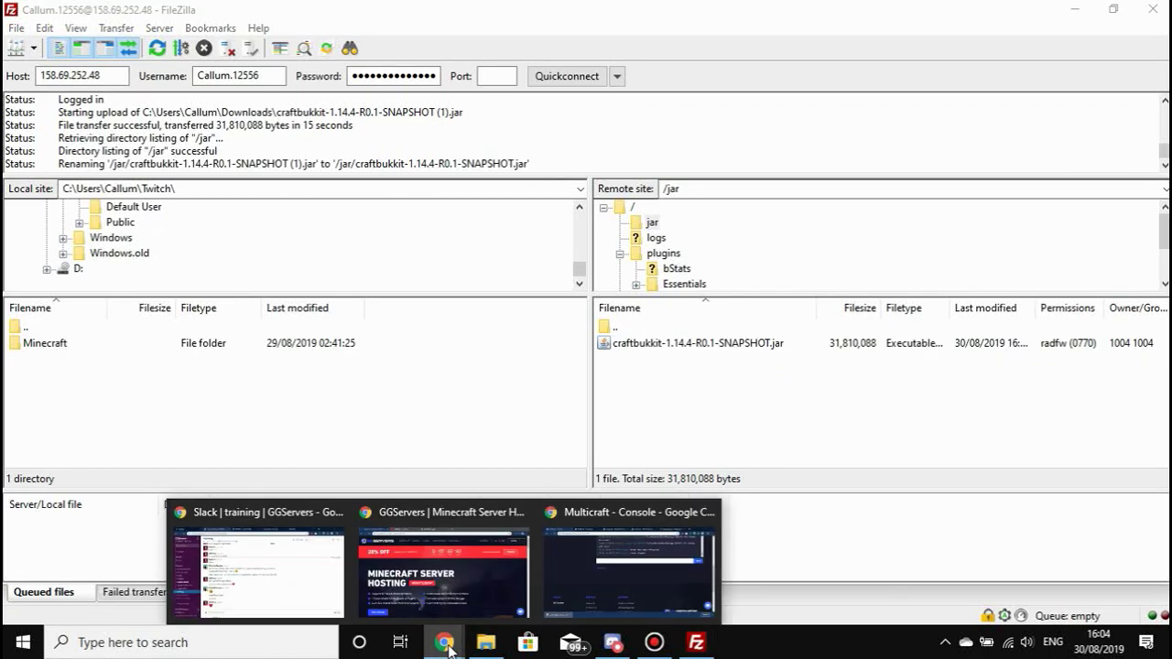
pyautogui.click(628, 568)
pyautogui.scroll(2, 536, 473)
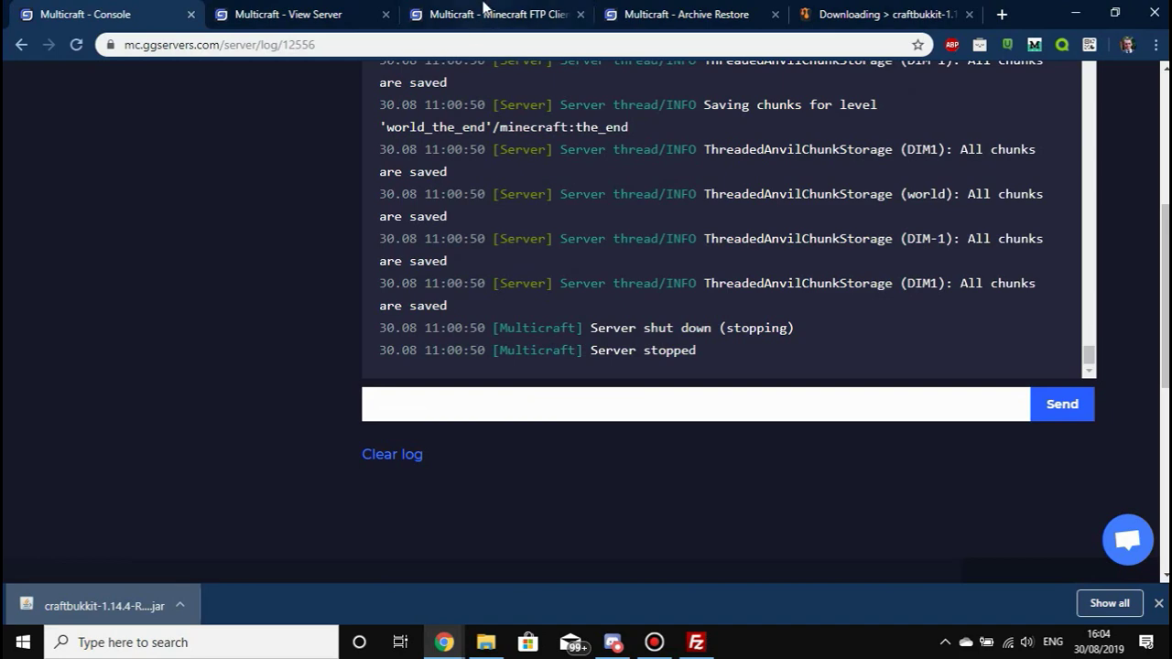
pyautogui.scroll(2, 301, 331)
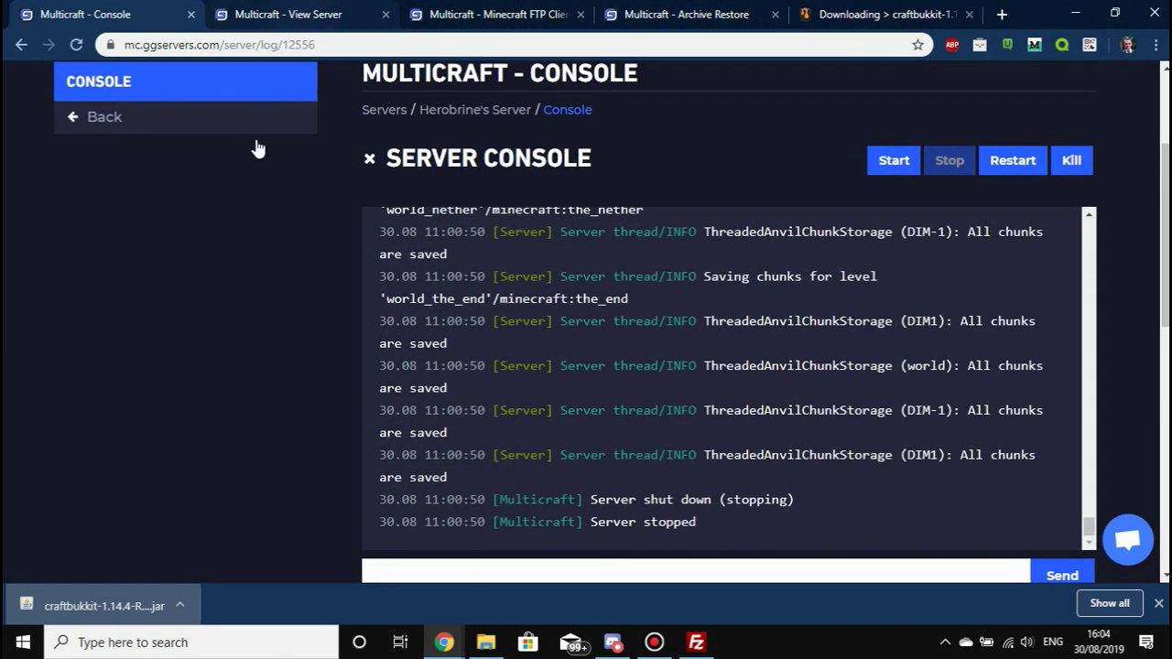
pyautogui.scroll(3, 258, 148)
pyautogui.click(327, 11)
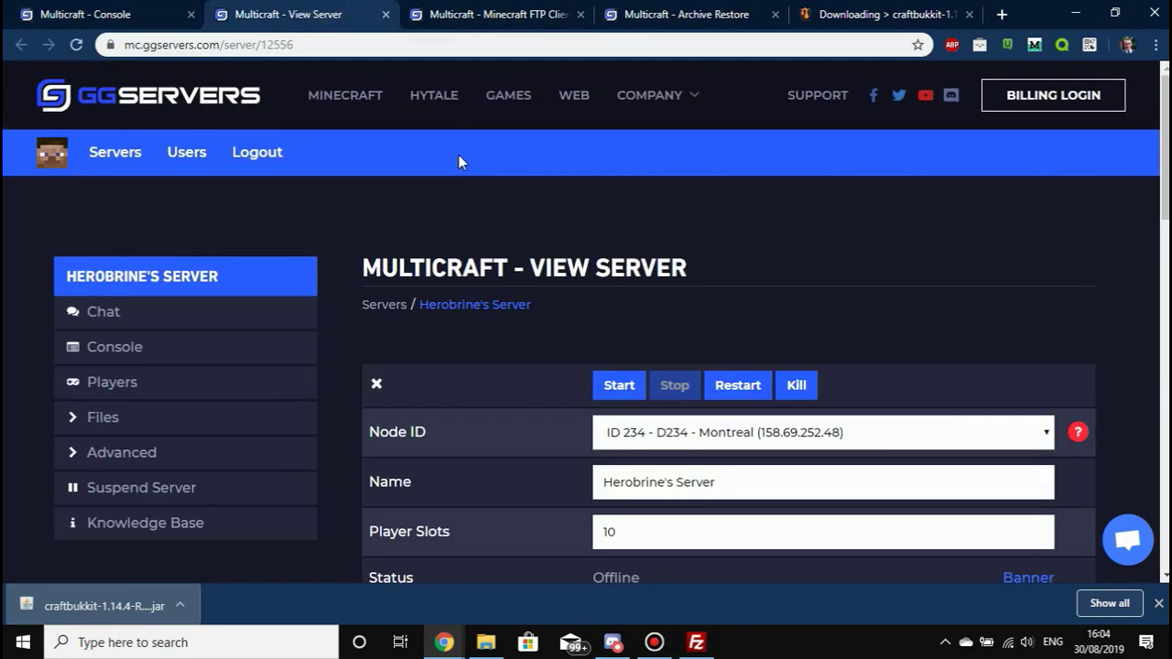
pyautogui.scroll(-5, 503, 393)
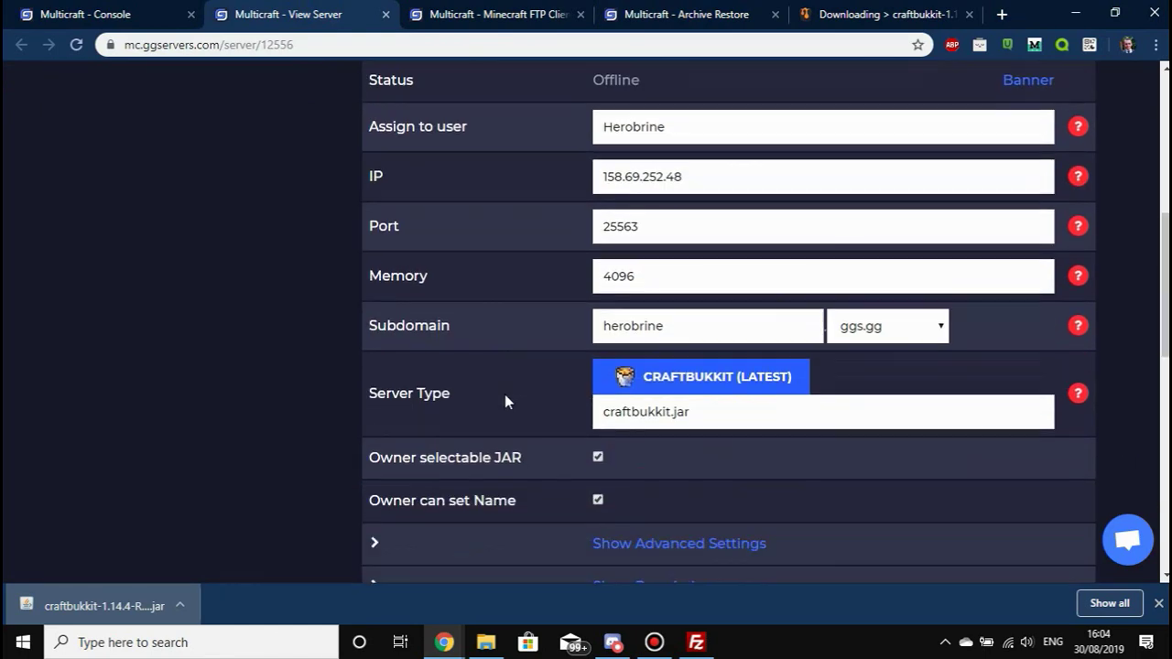
pyautogui.scroll(-1, 505, 394)
# Step: Replace craftbukkit.jar with craftbukkit-1.14.4-R0.1-SNAPSHOT.jar in the jar field and save
pyautogui.moveTo(463, 298); pyautogui.dragTo(387, 294)
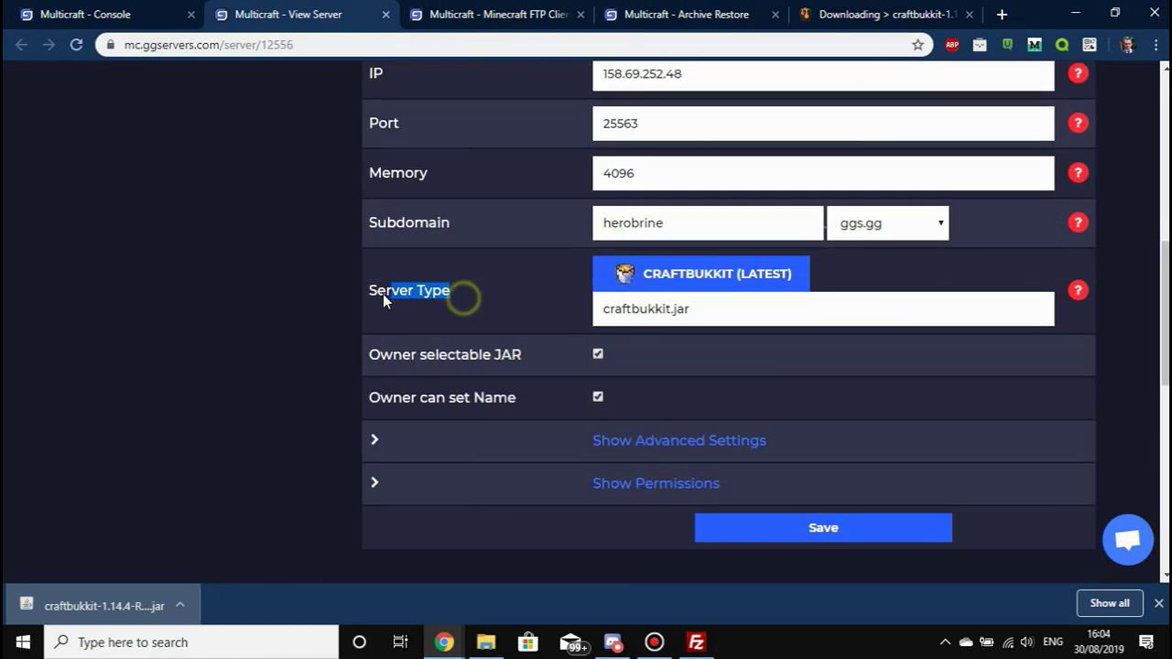
pyautogui.click(384, 293)
pyautogui.moveTo(740, 307); pyautogui.dragTo(709, 308)
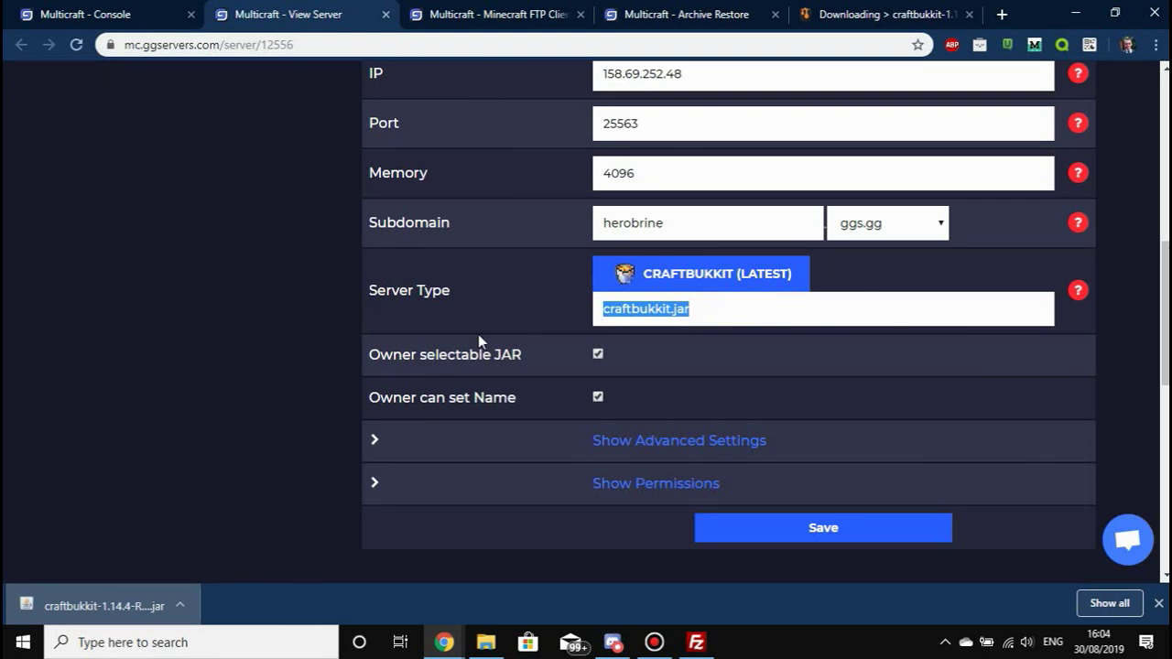
pyautogui.click(228, 398)
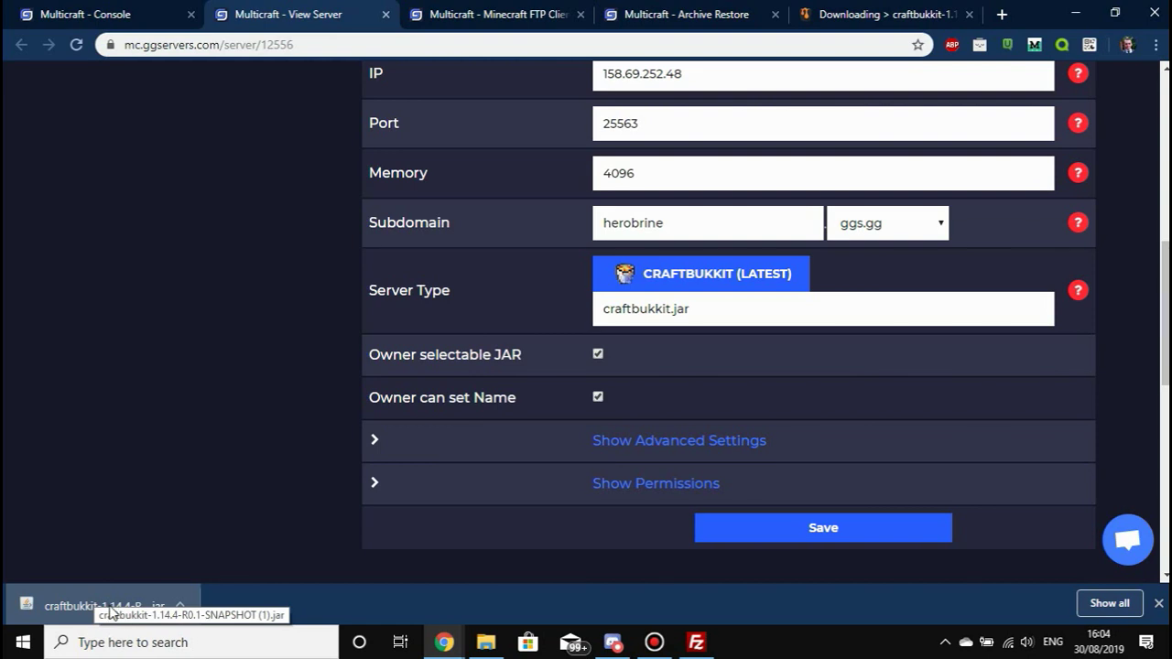
pyautogui.click(180, 606)
pyautogui.click(146, 548)
pyautogui.moveTo(738, 308); pyautogui.dragTo(478, 282)
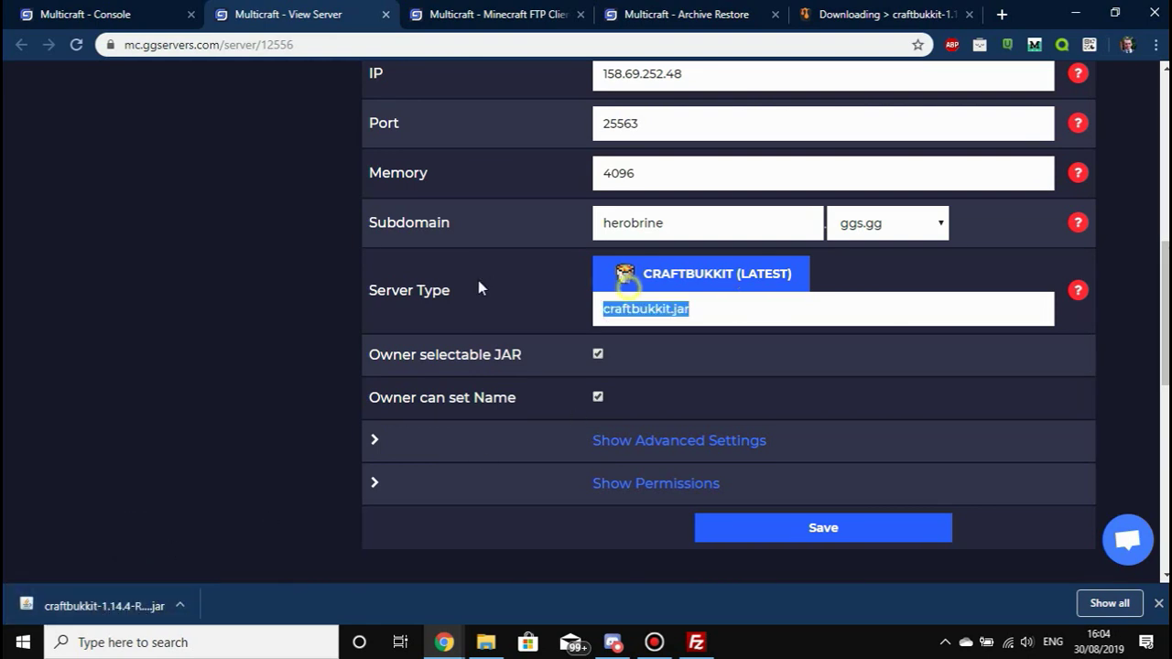
pyautogui.hotkey('ctrl', 'v')
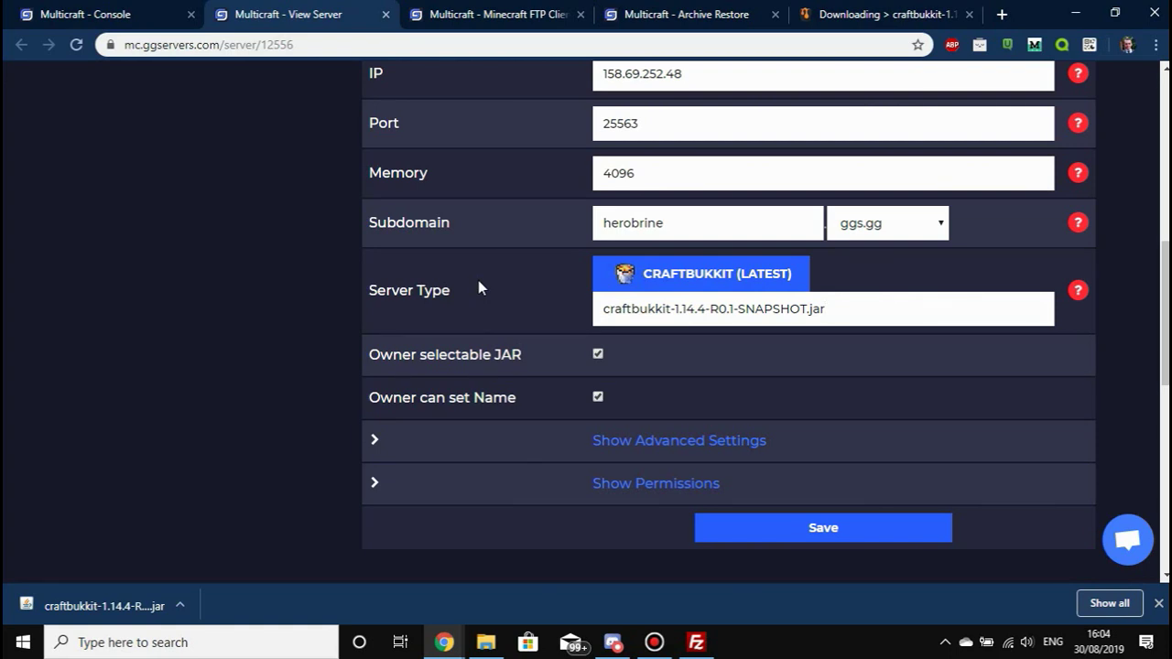
pyautogui.click(479, 281)
pyautogui.click(811, 526)
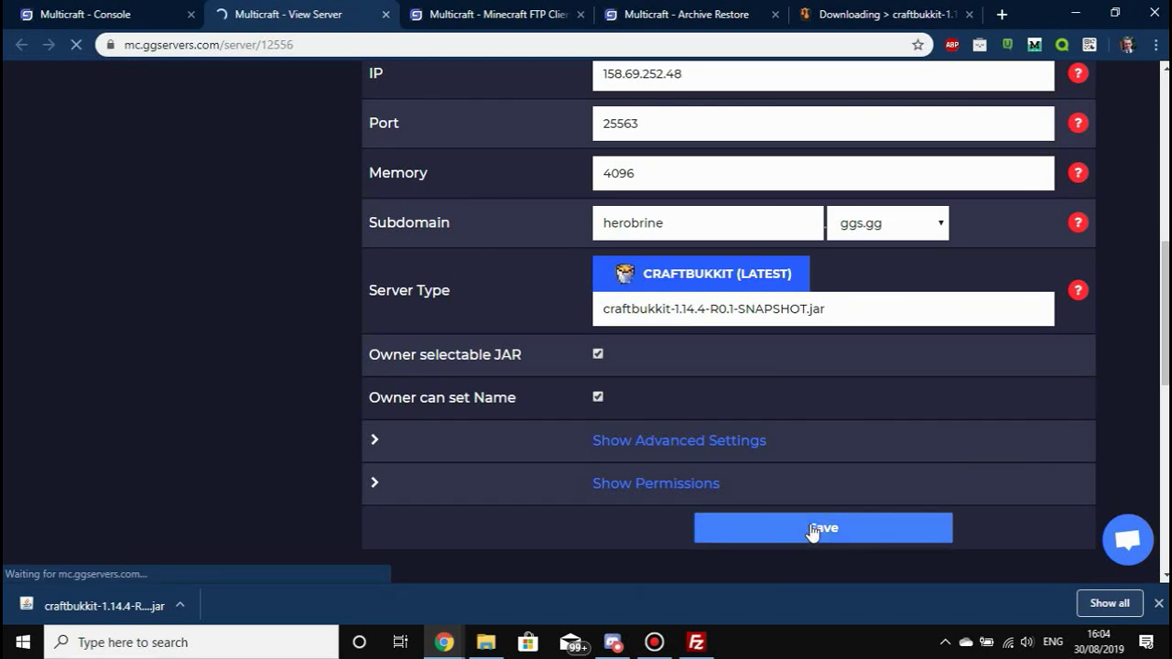